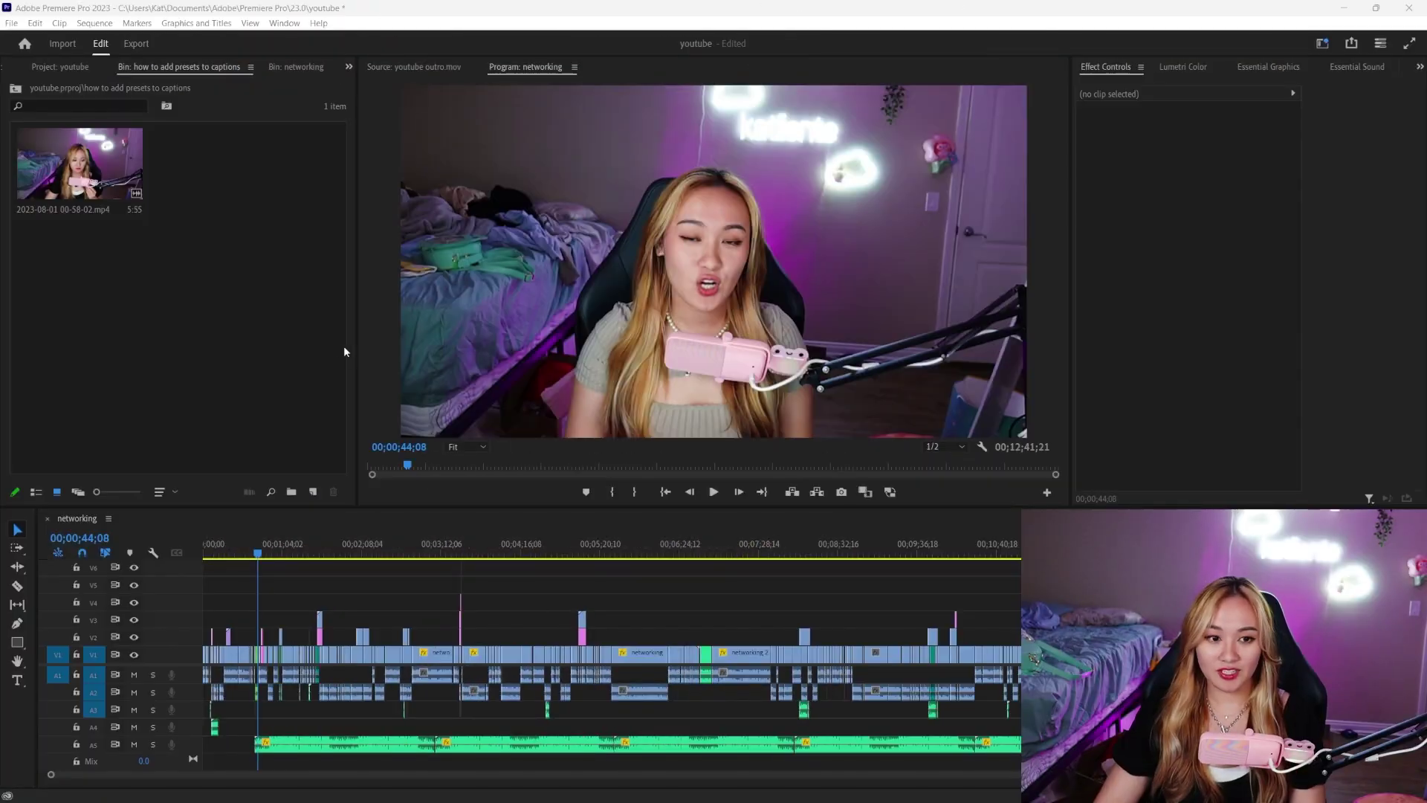
Create a new sequence named test captions in the "how to add presets to captions" bin.
right_click(229, 300)
mouse_move(323, 360)
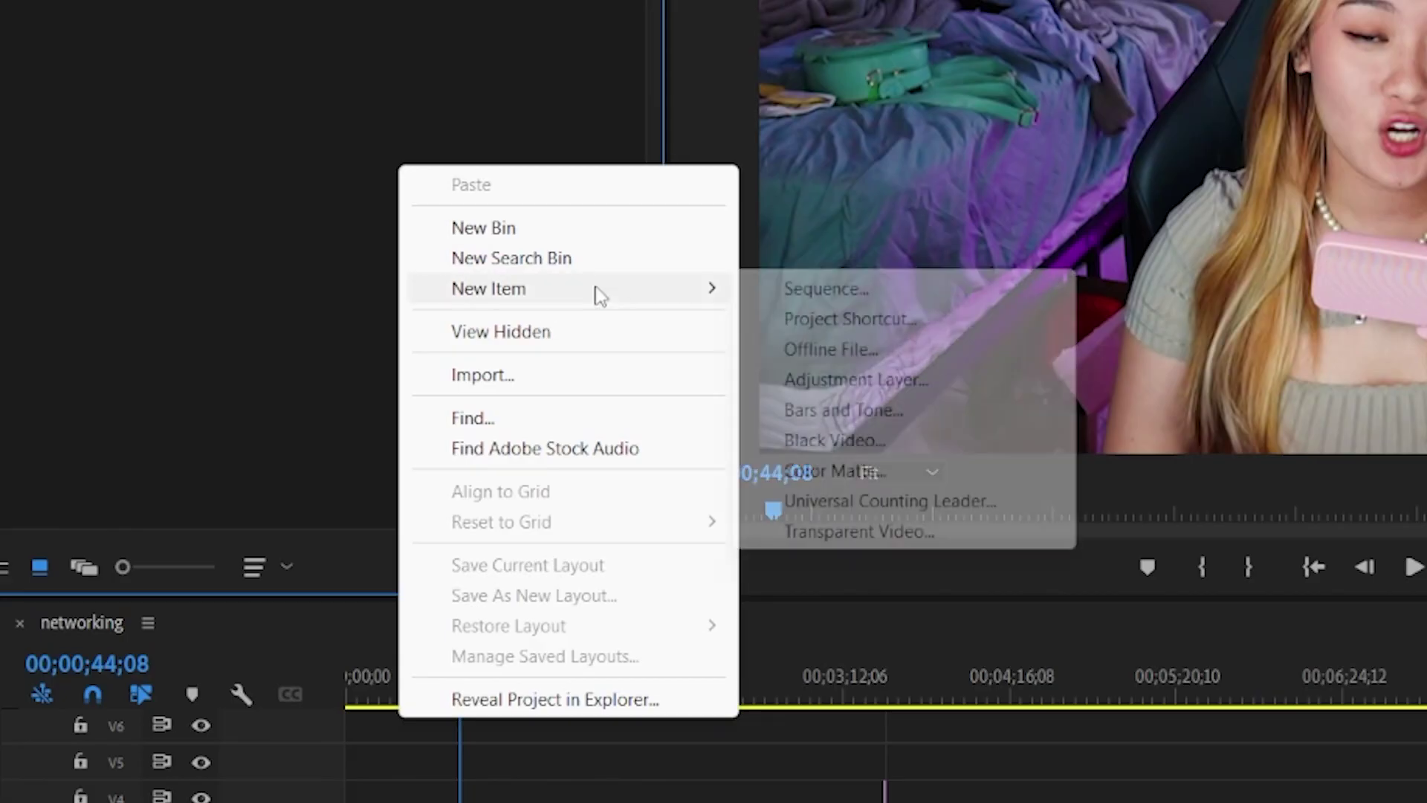
left_click(463, 362)
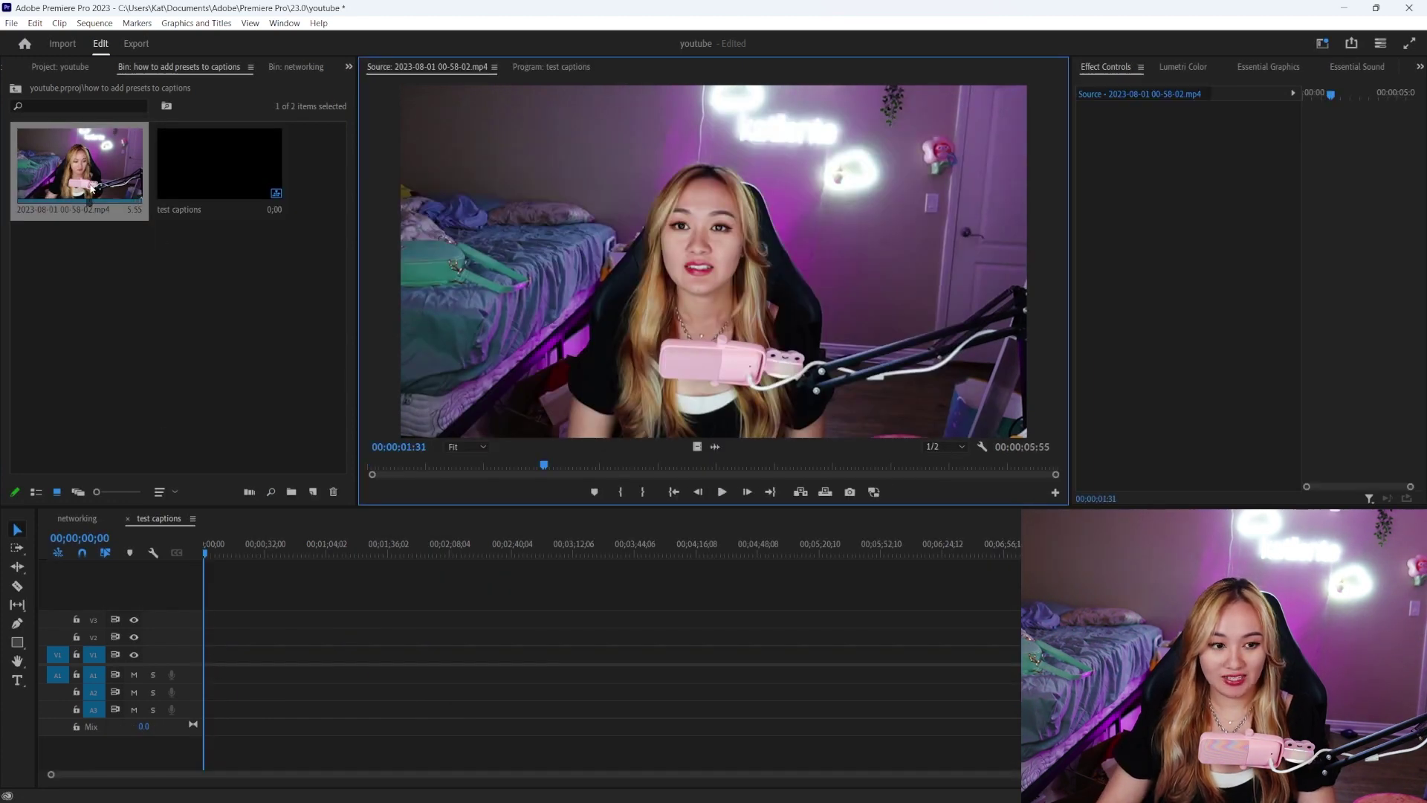
left_click_drag(50, 165, 205, 660)
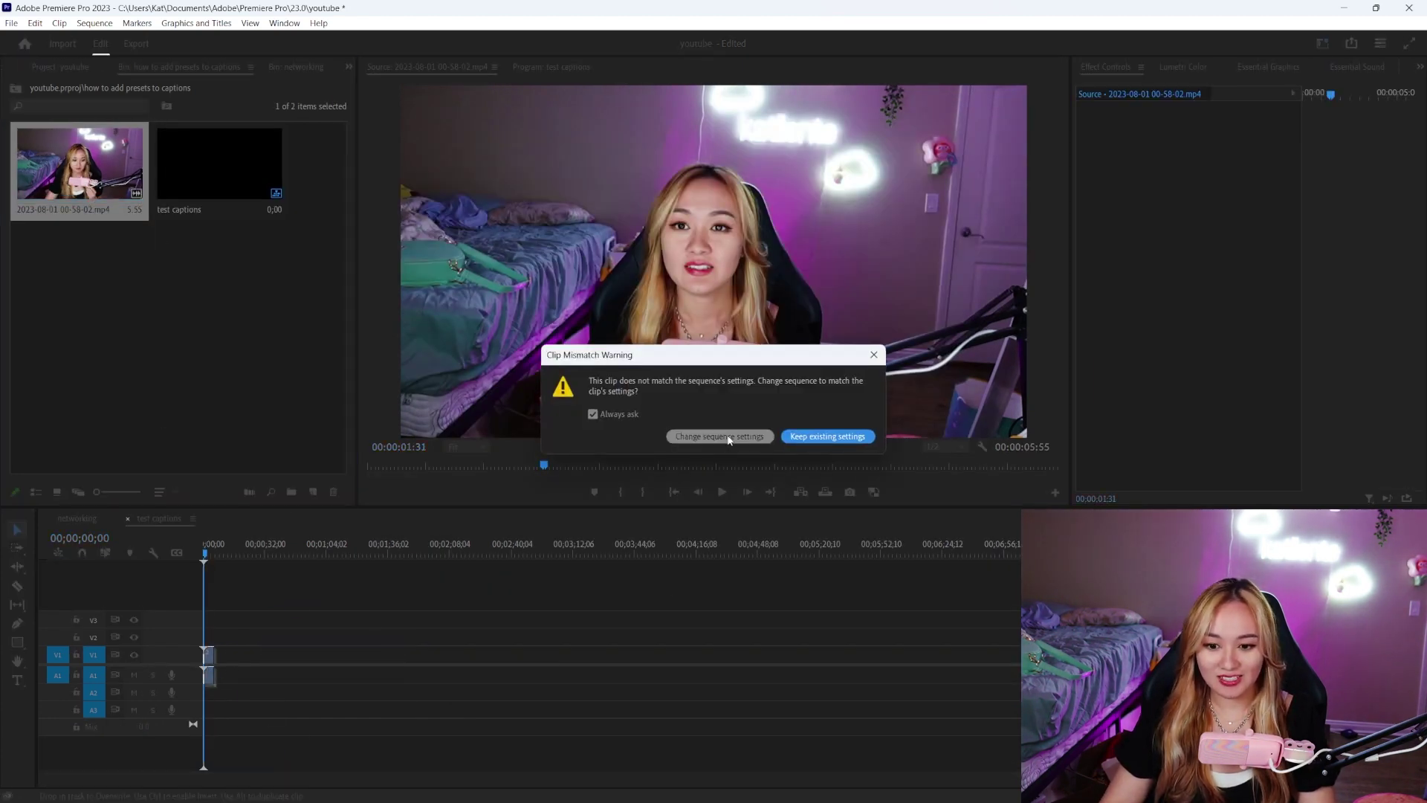
left_click(804, 437)
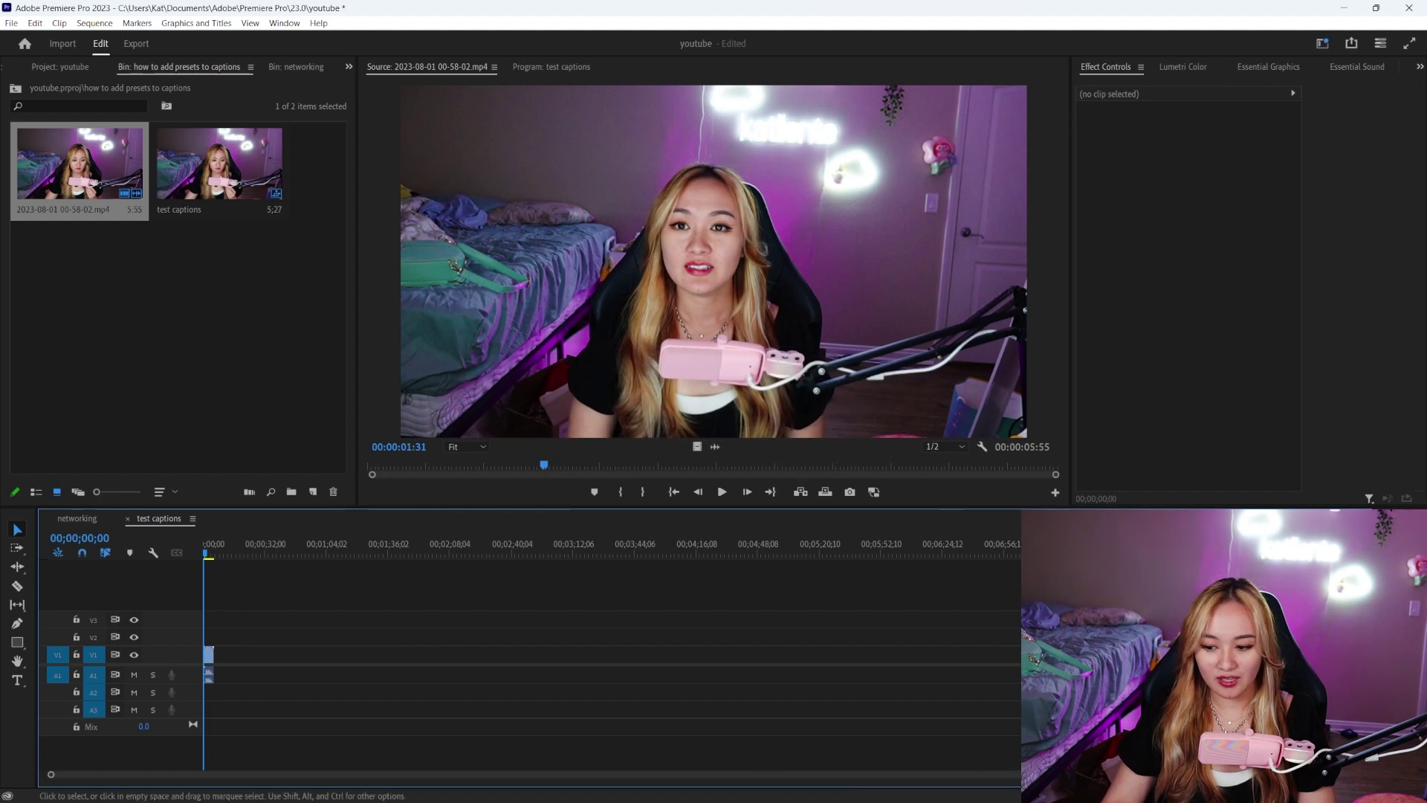
left_click_drag(1375, 775, 1041, 774)
left_click_drag(1041, 775, 392, 774)
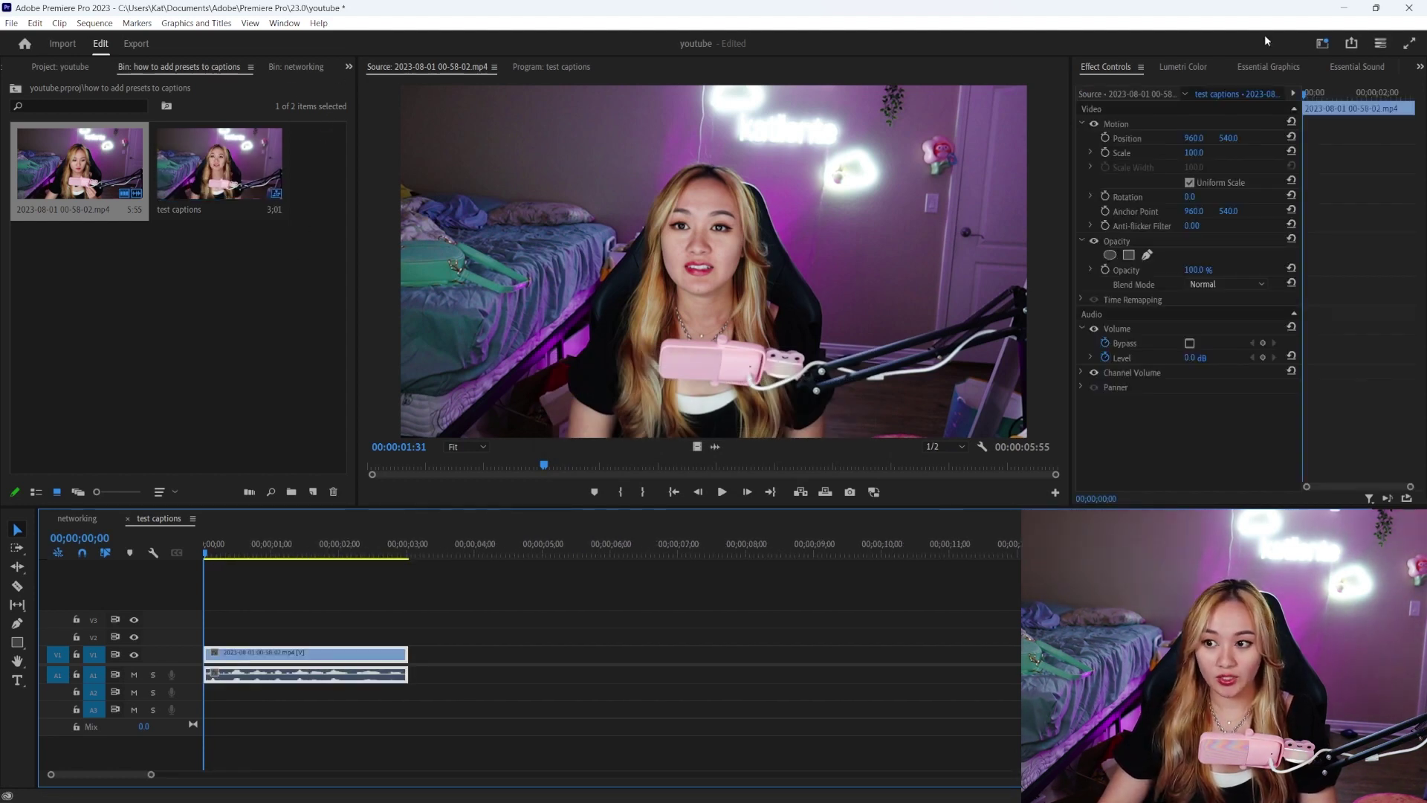
Create captions from the sequence's transcript with a shorter minimum duration in seconds, and play them back from the start.
left_click(1420, 67)
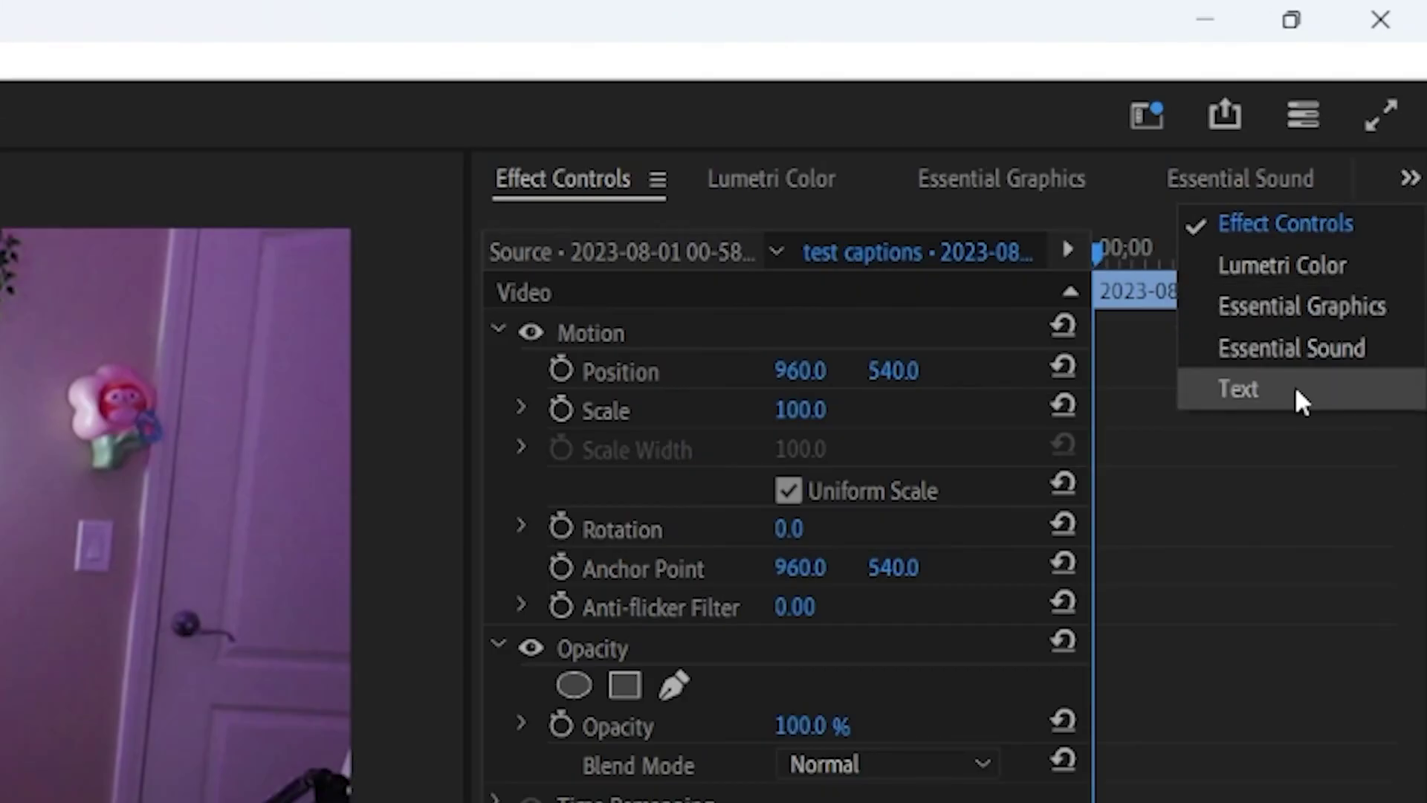
left_click(1297, 394)
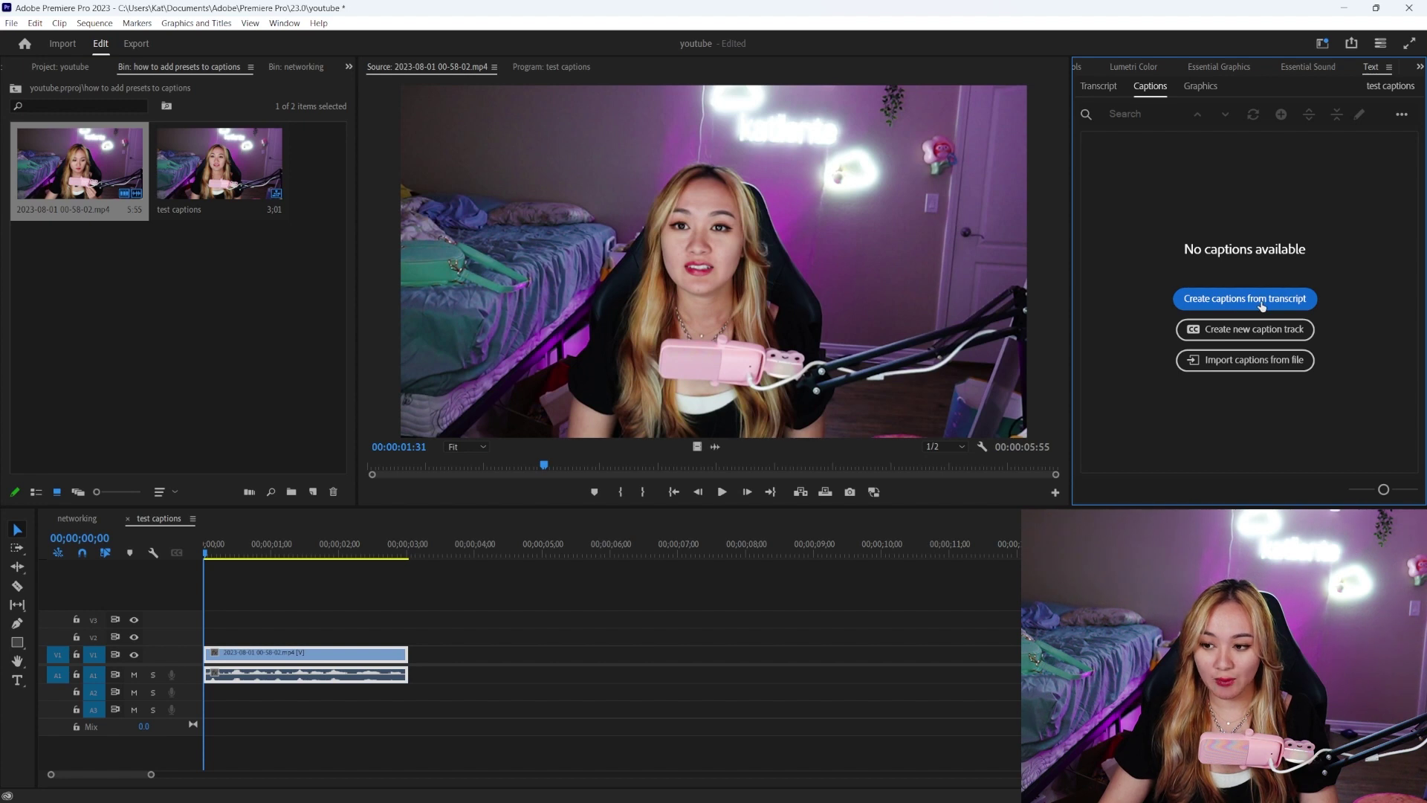
left_click(1261, 301)
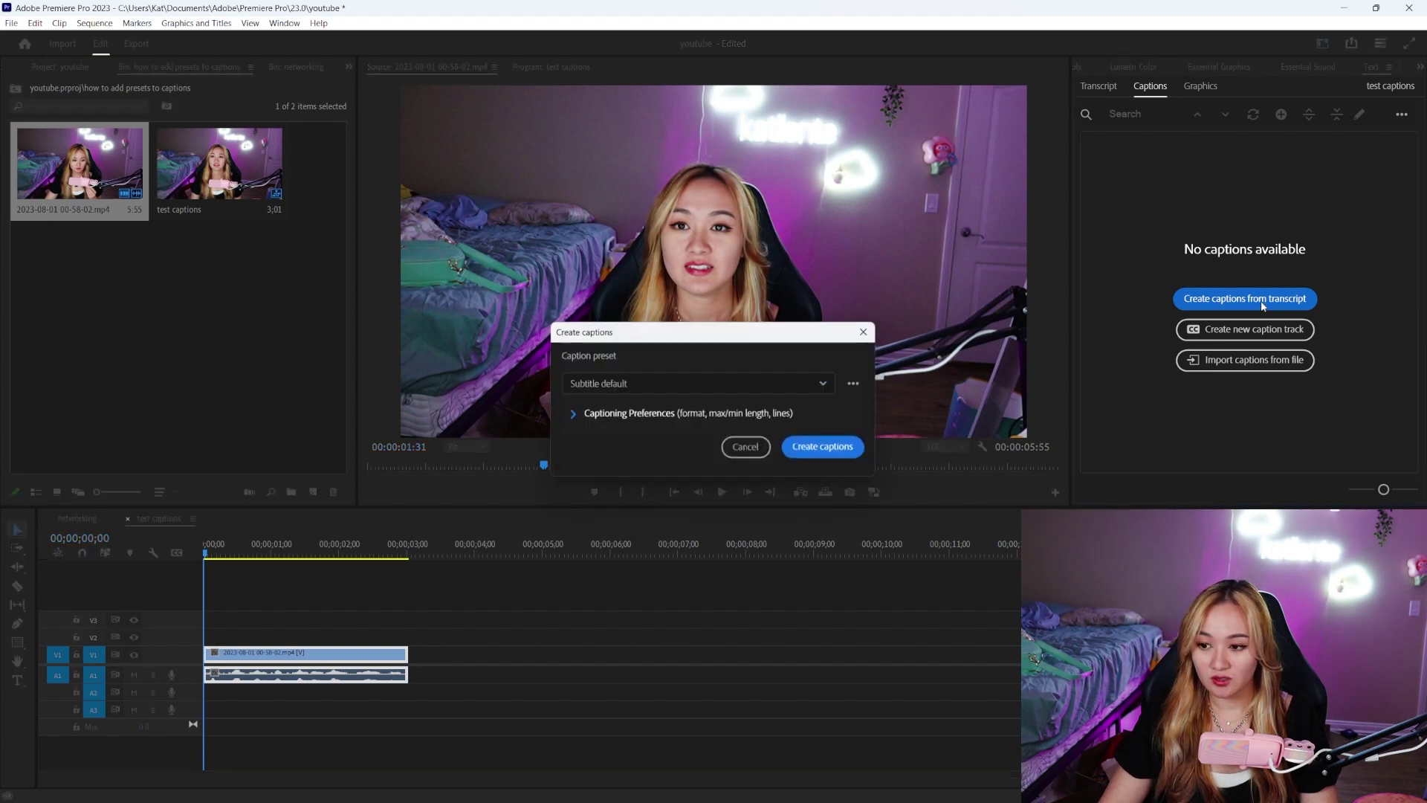
left_click(572, 413)
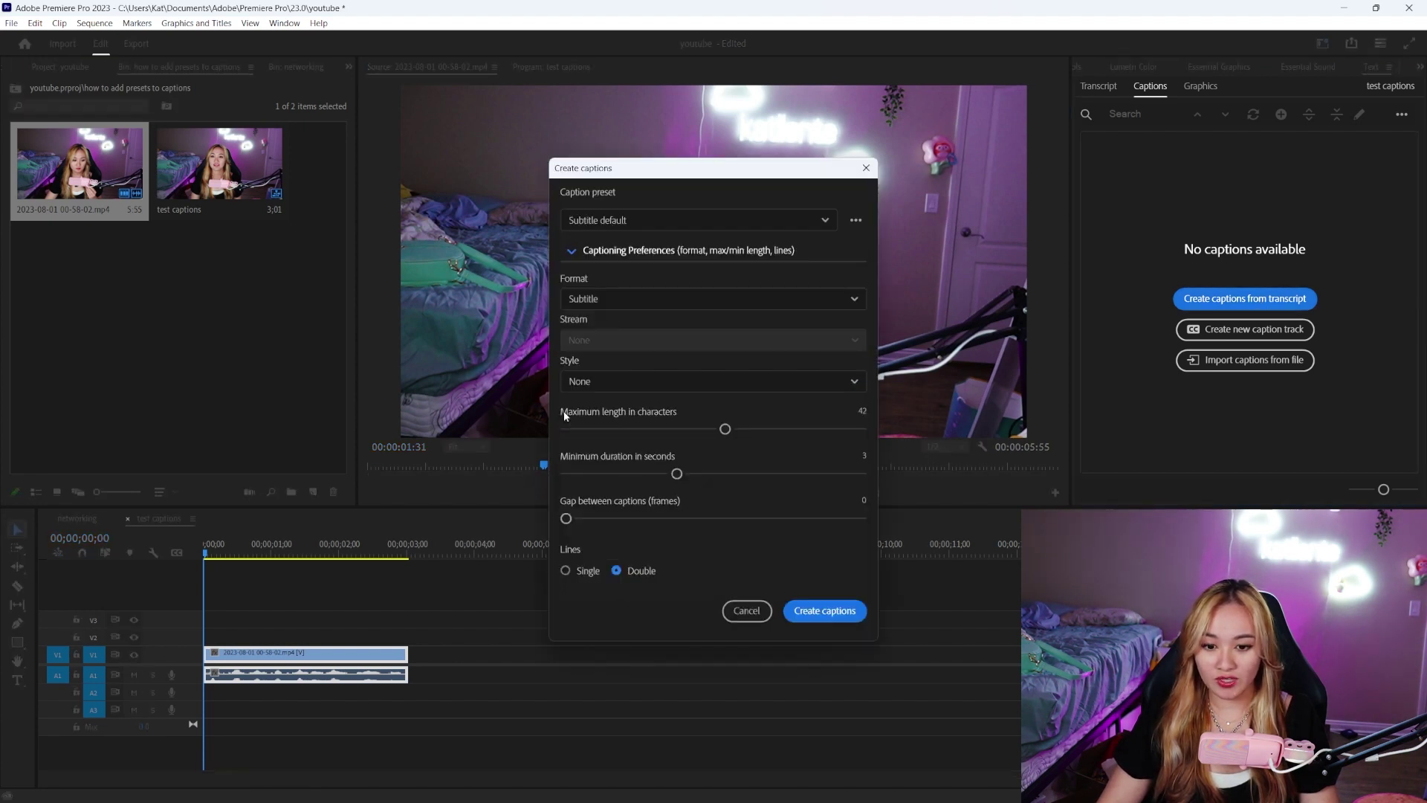
left_click_drag(675, 474, 641, 471)
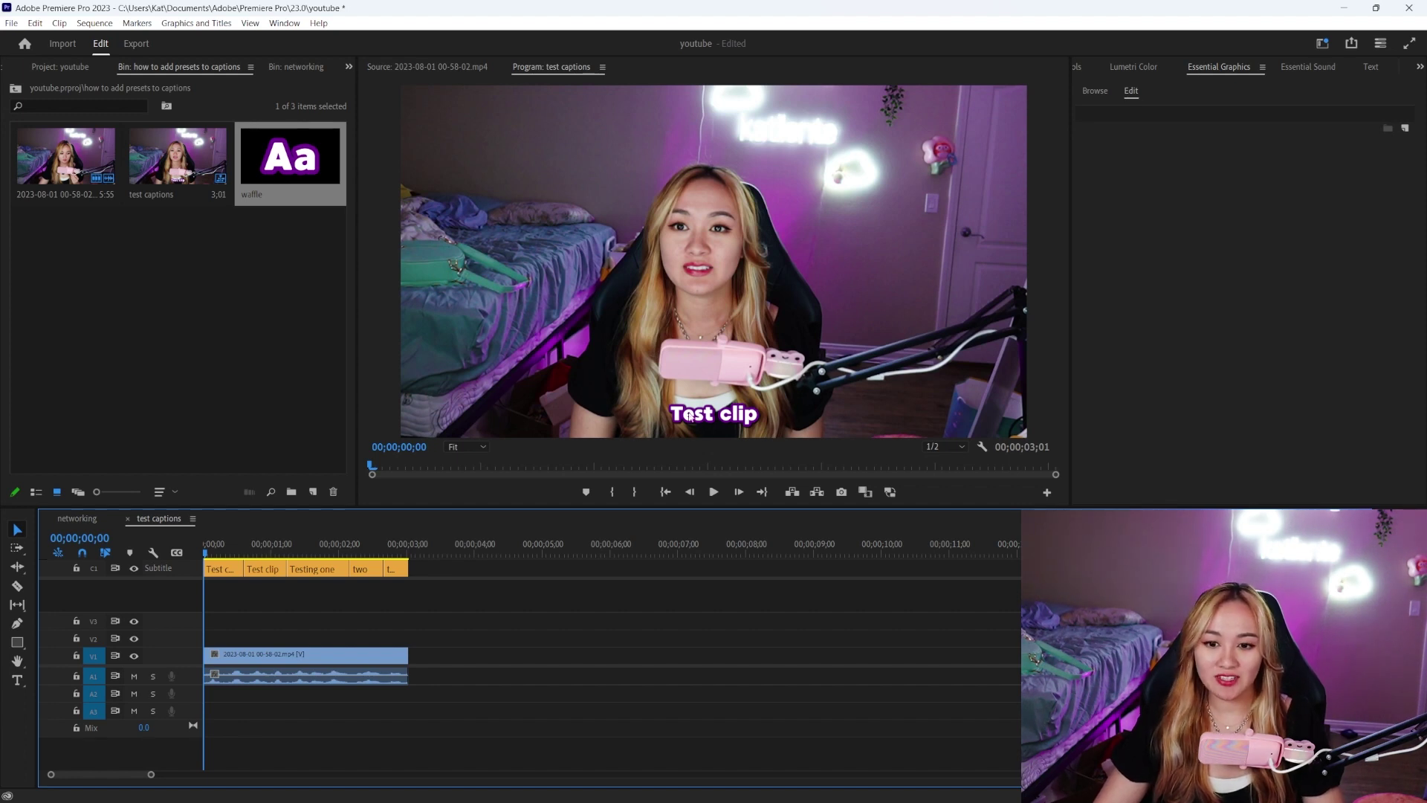
key("space")
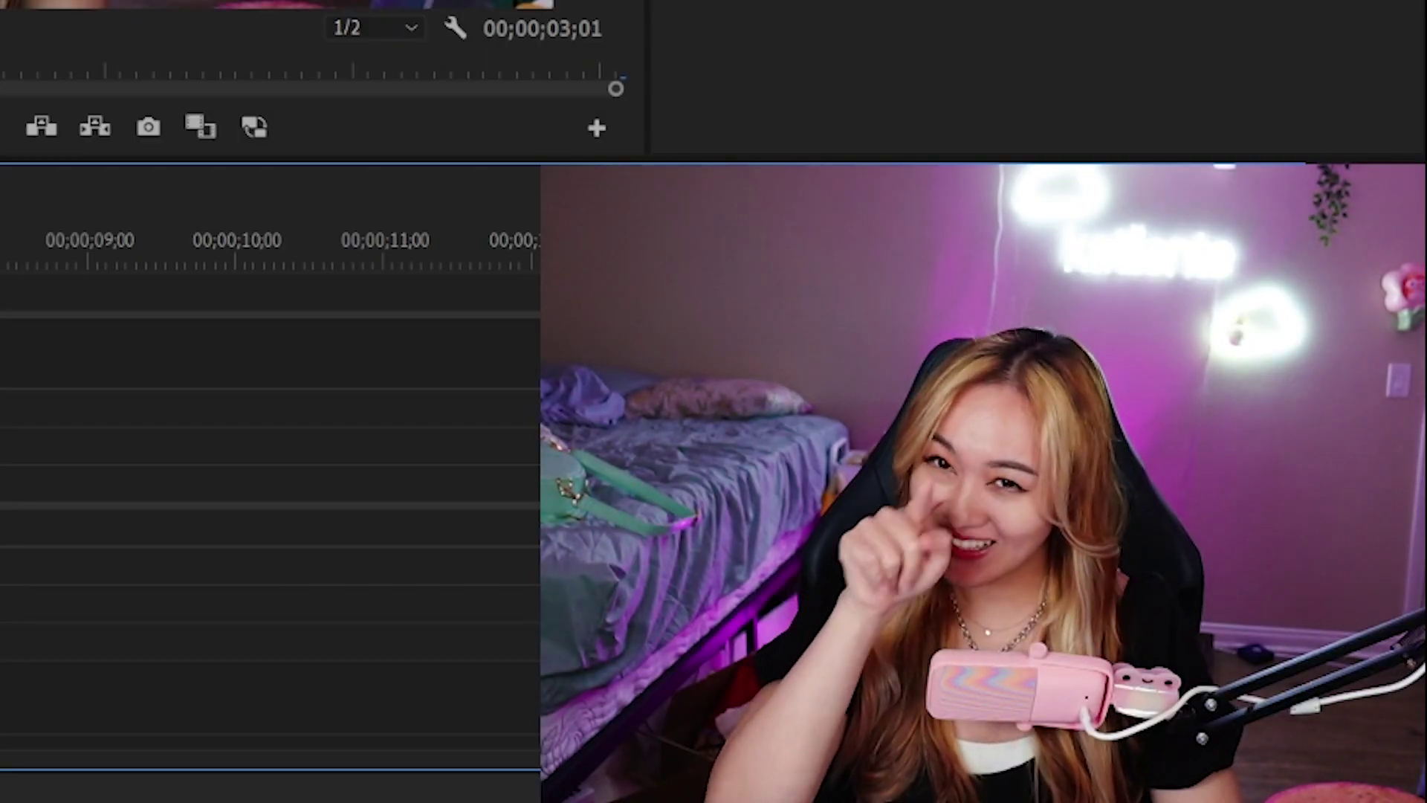
key("Home")
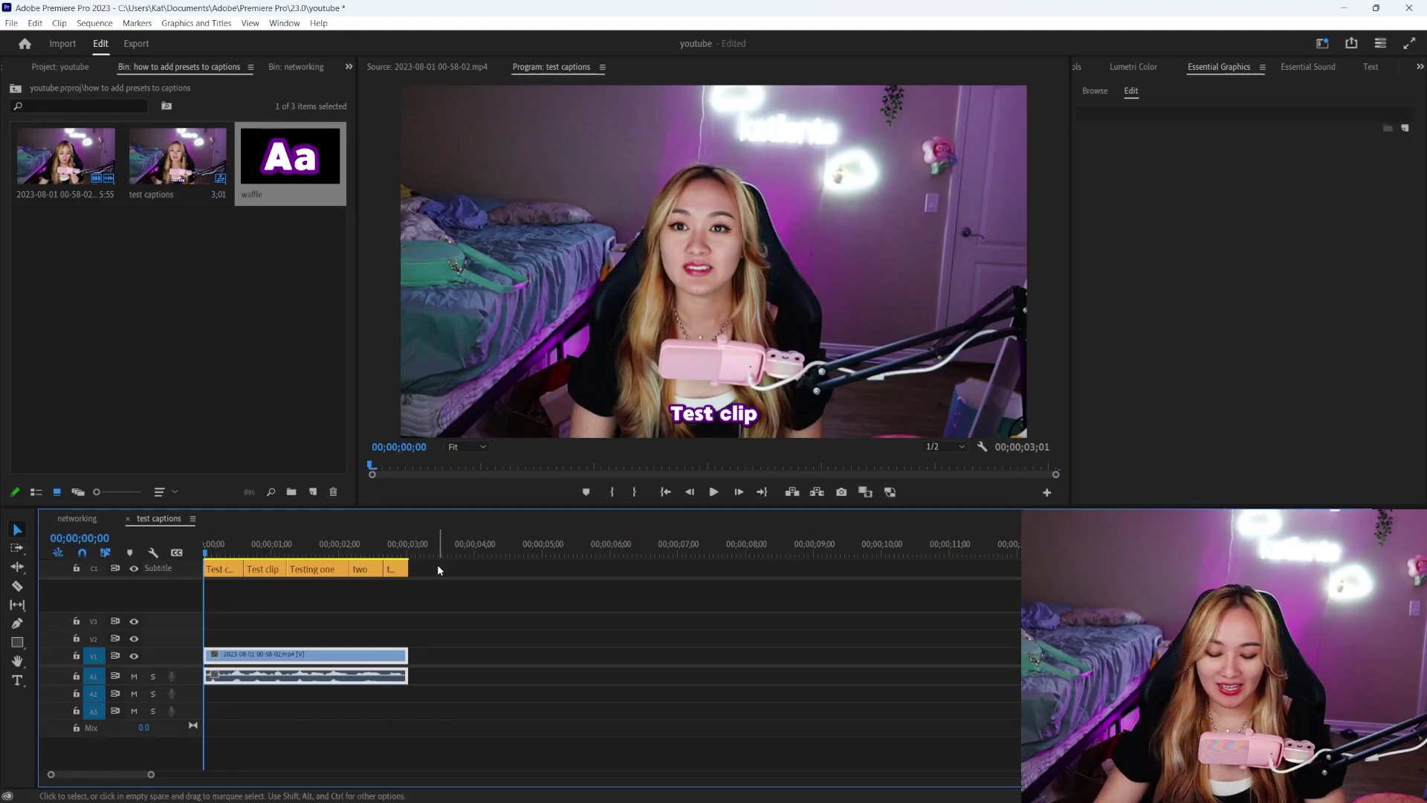
Select all captions on the subtitle track and upgrade them to graphics.
left_click_drag(440, 566, 199, 582)
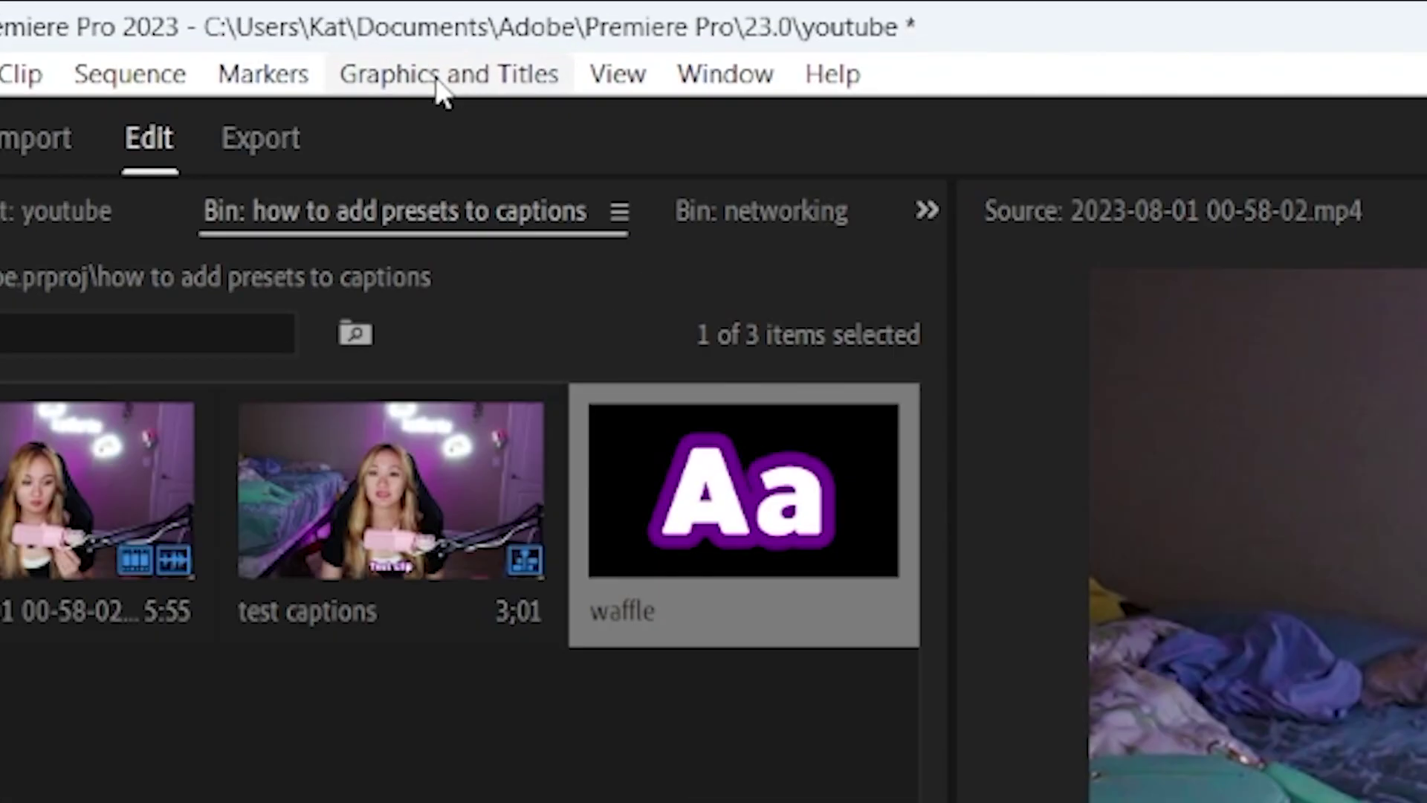
left_click(442, 82)
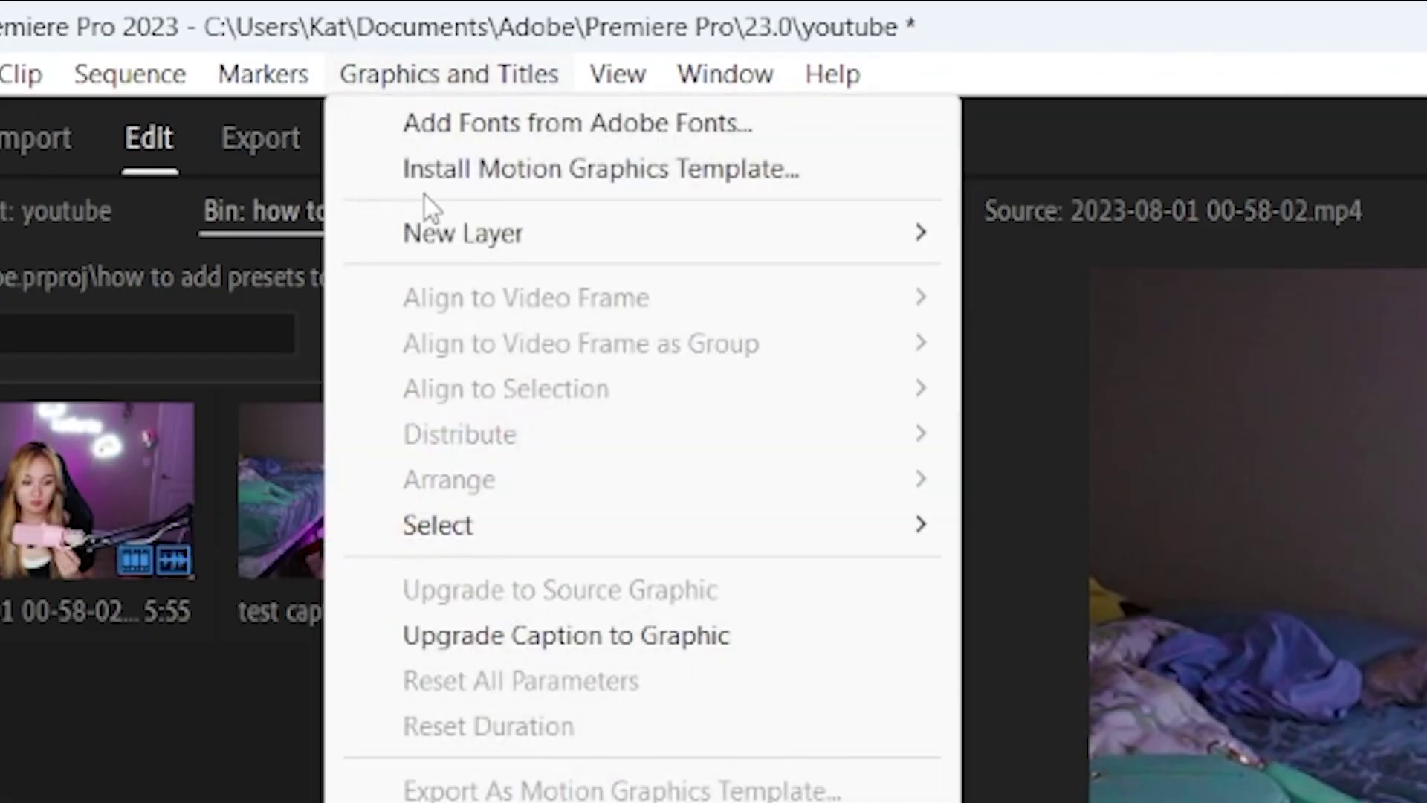
left_click(550, 645)
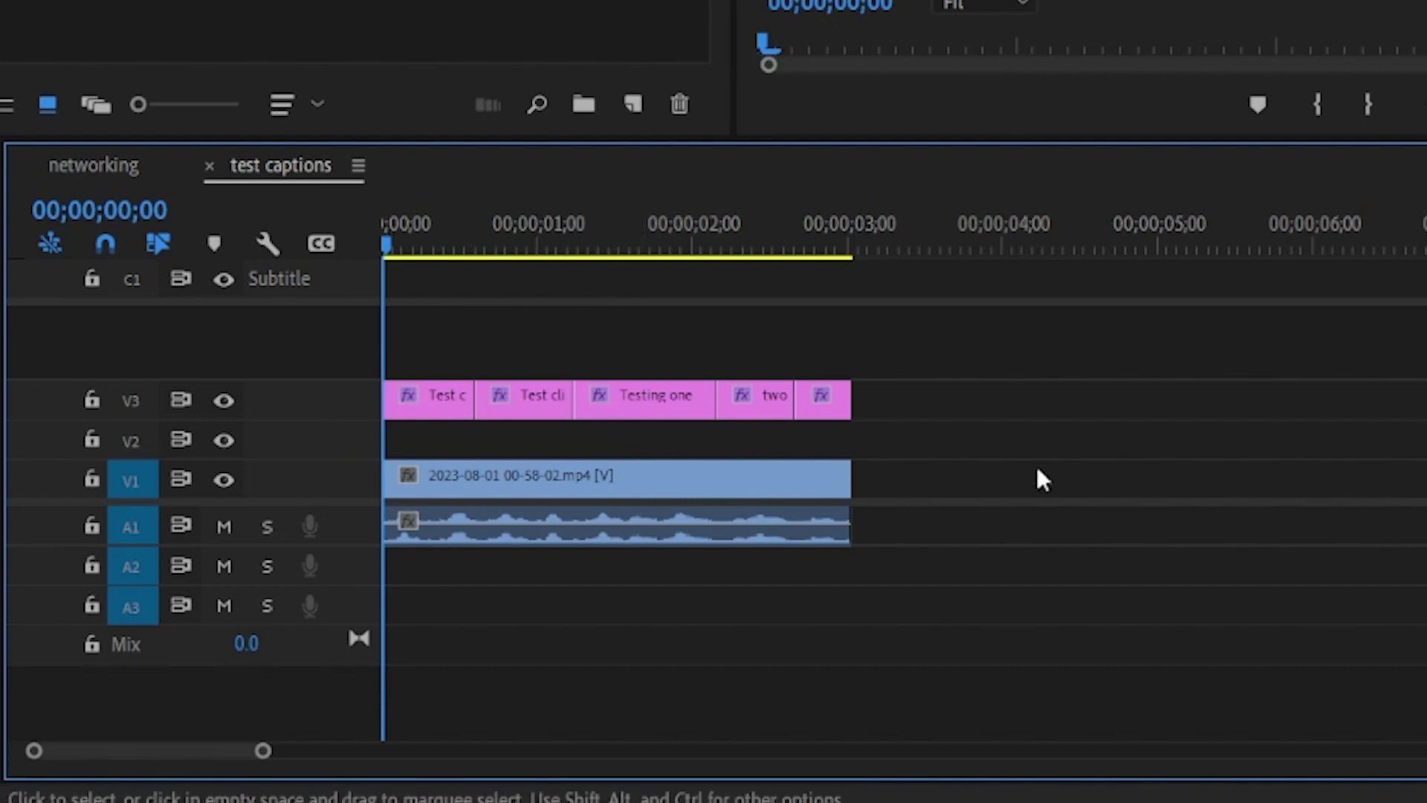
Select the first "Test clip" caption graphic on V3 and show its effect controls.
left_click(462, 394)
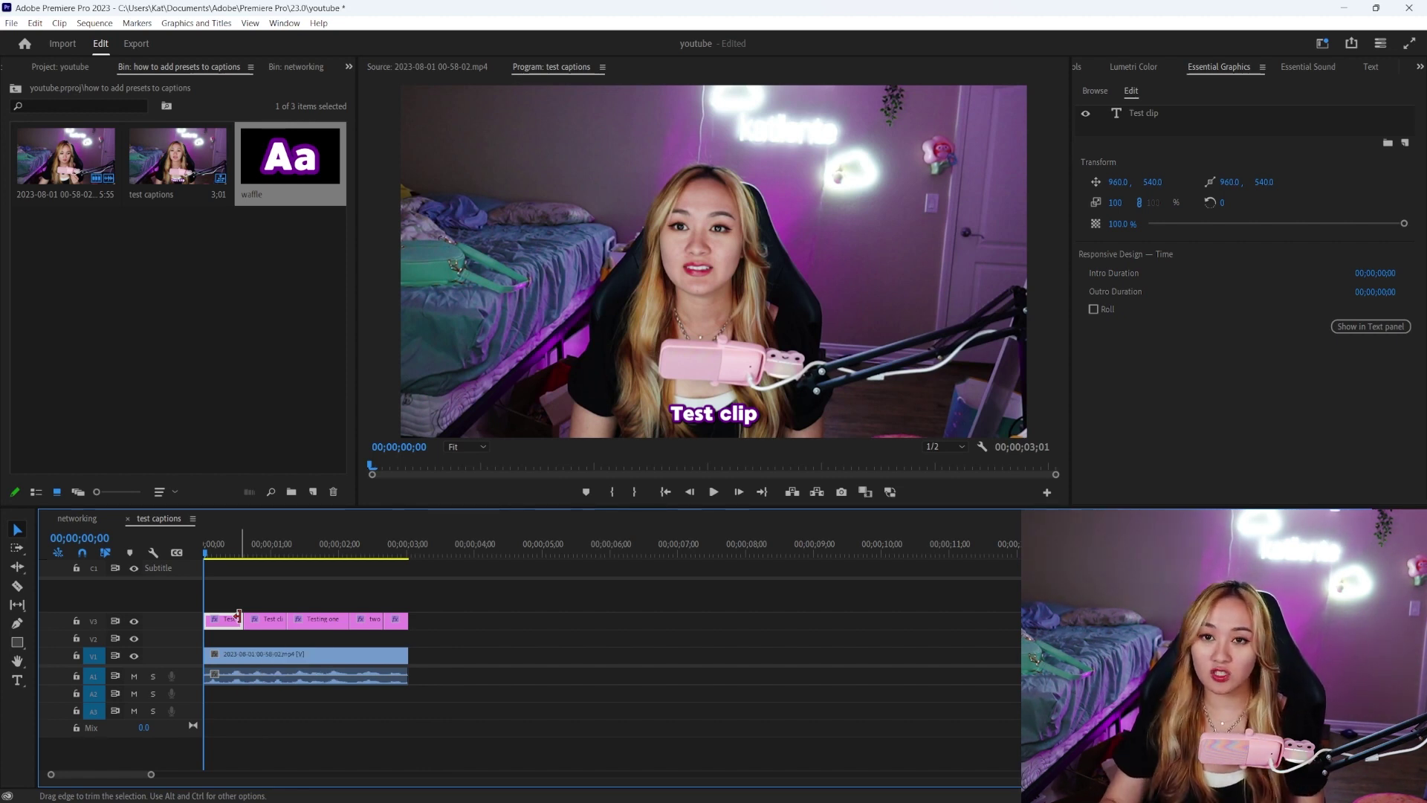
left_click(265, 637)
left_click(223, 621)
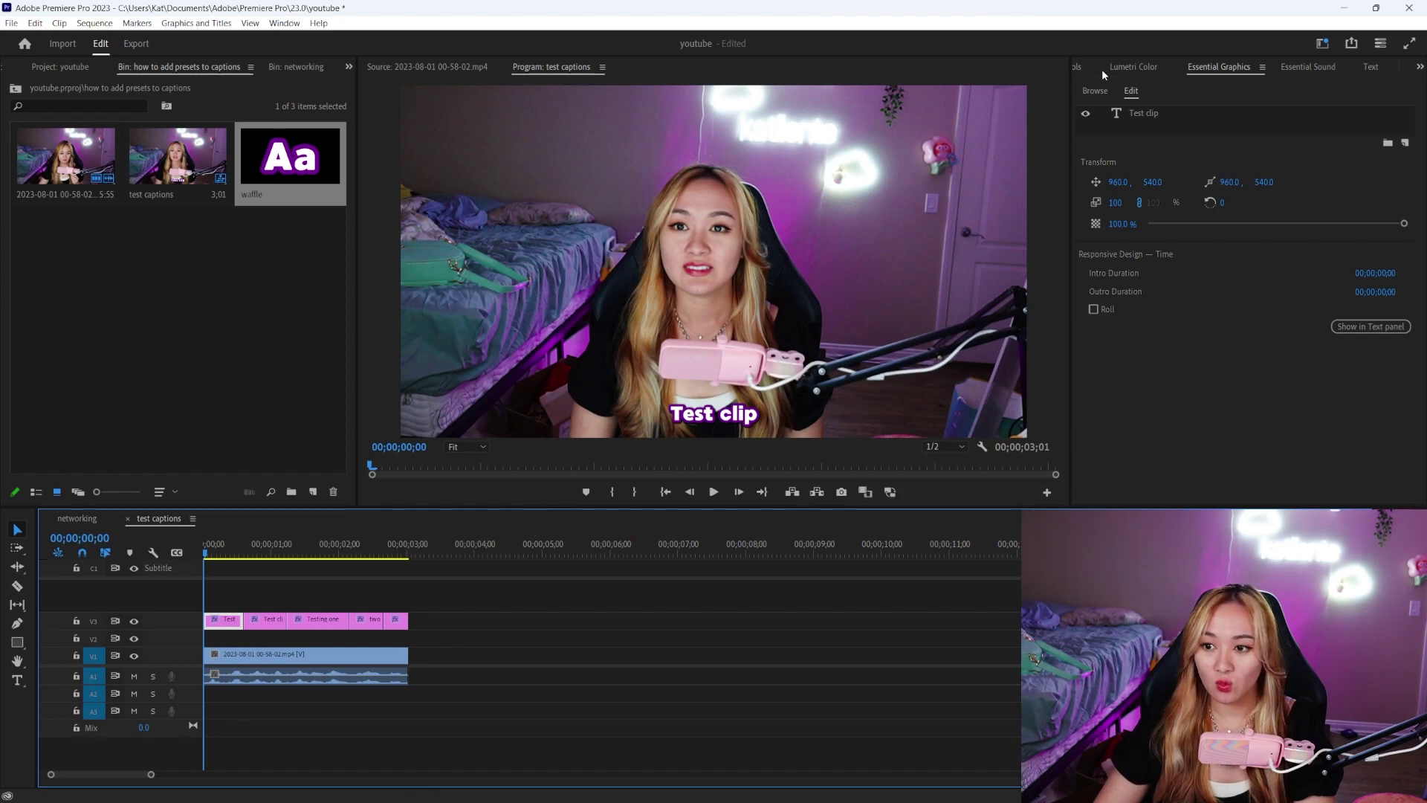
left_click(1078, 68)
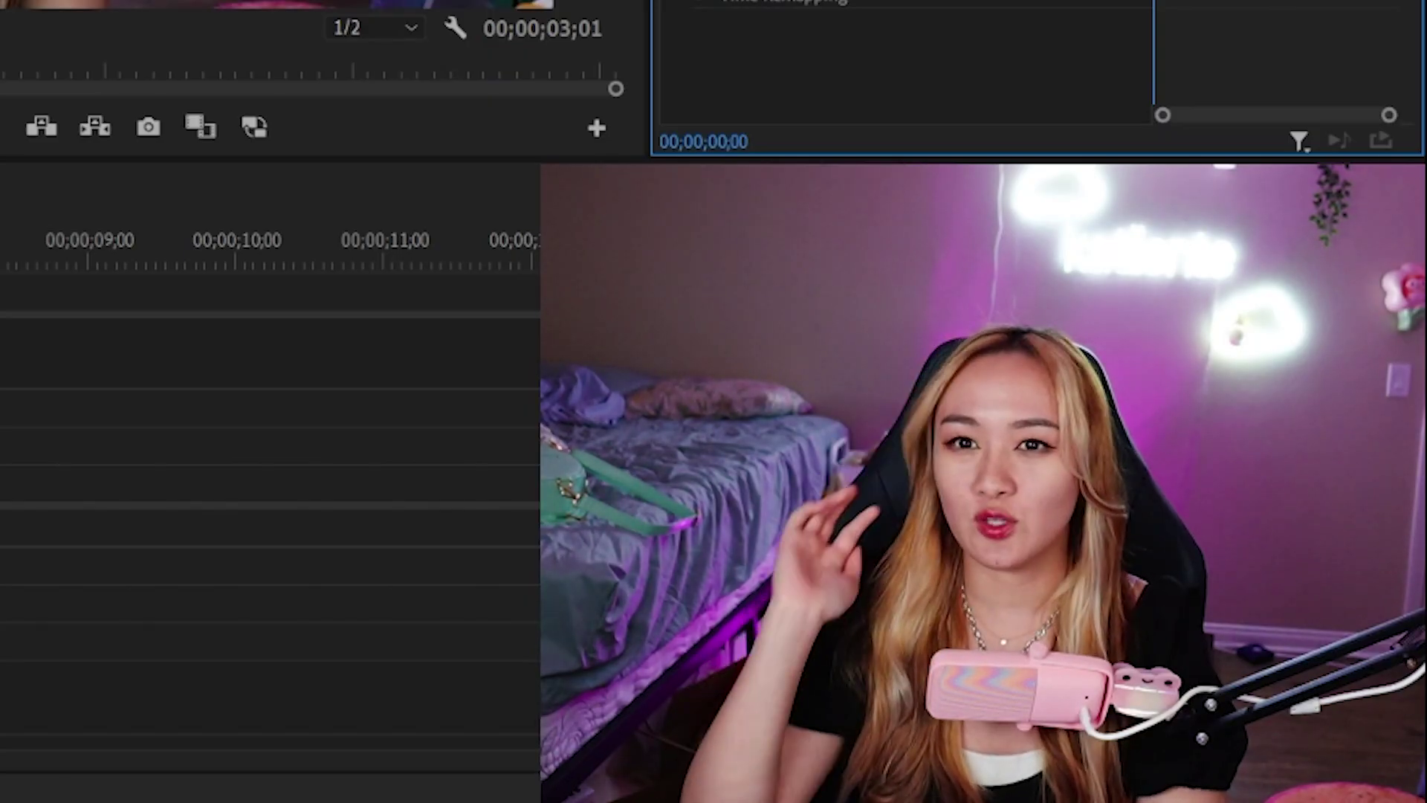
left_click_drag(170, 774, 125, 773)
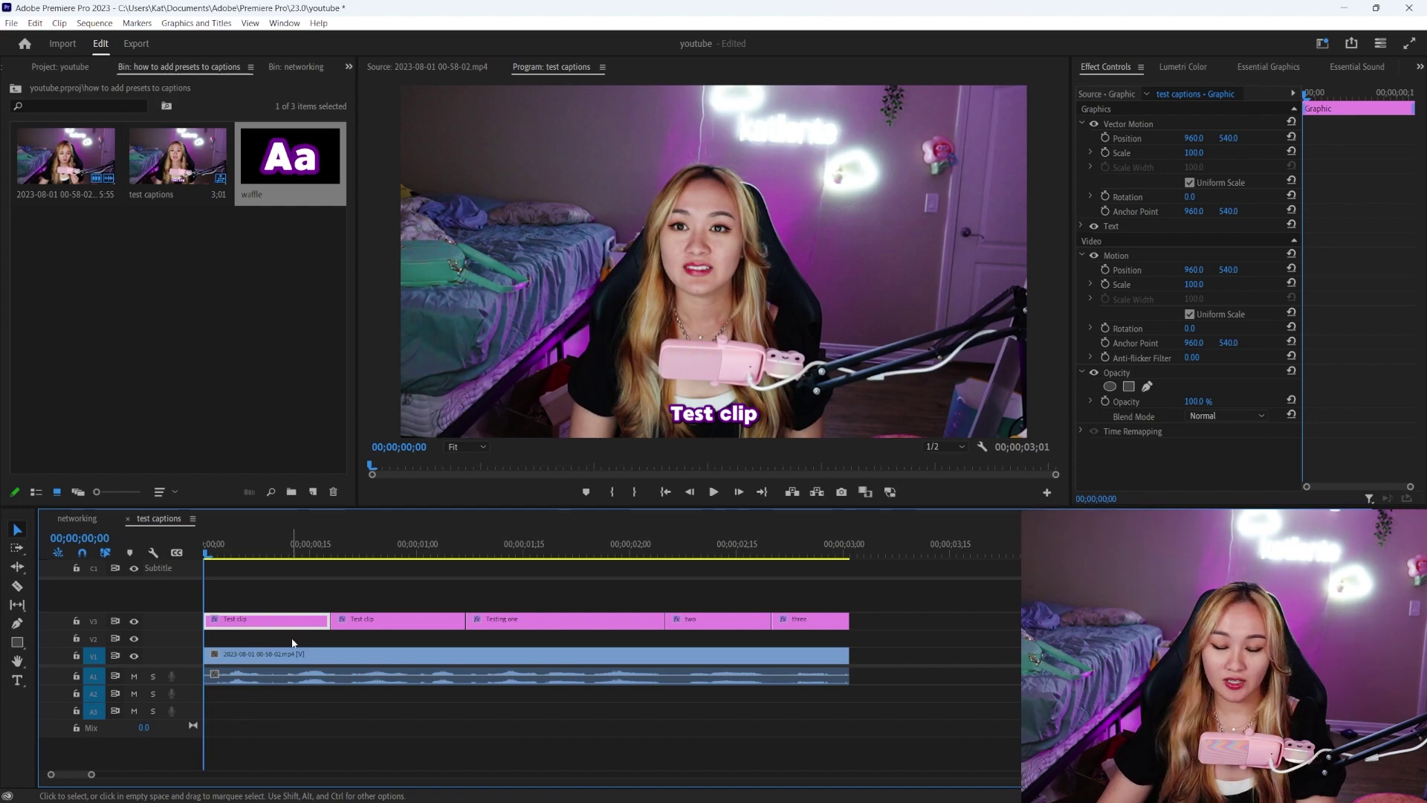
Add a Vector Motion Scale keyframe to the first caption graphic at 00;00;00;01.
key("Right")
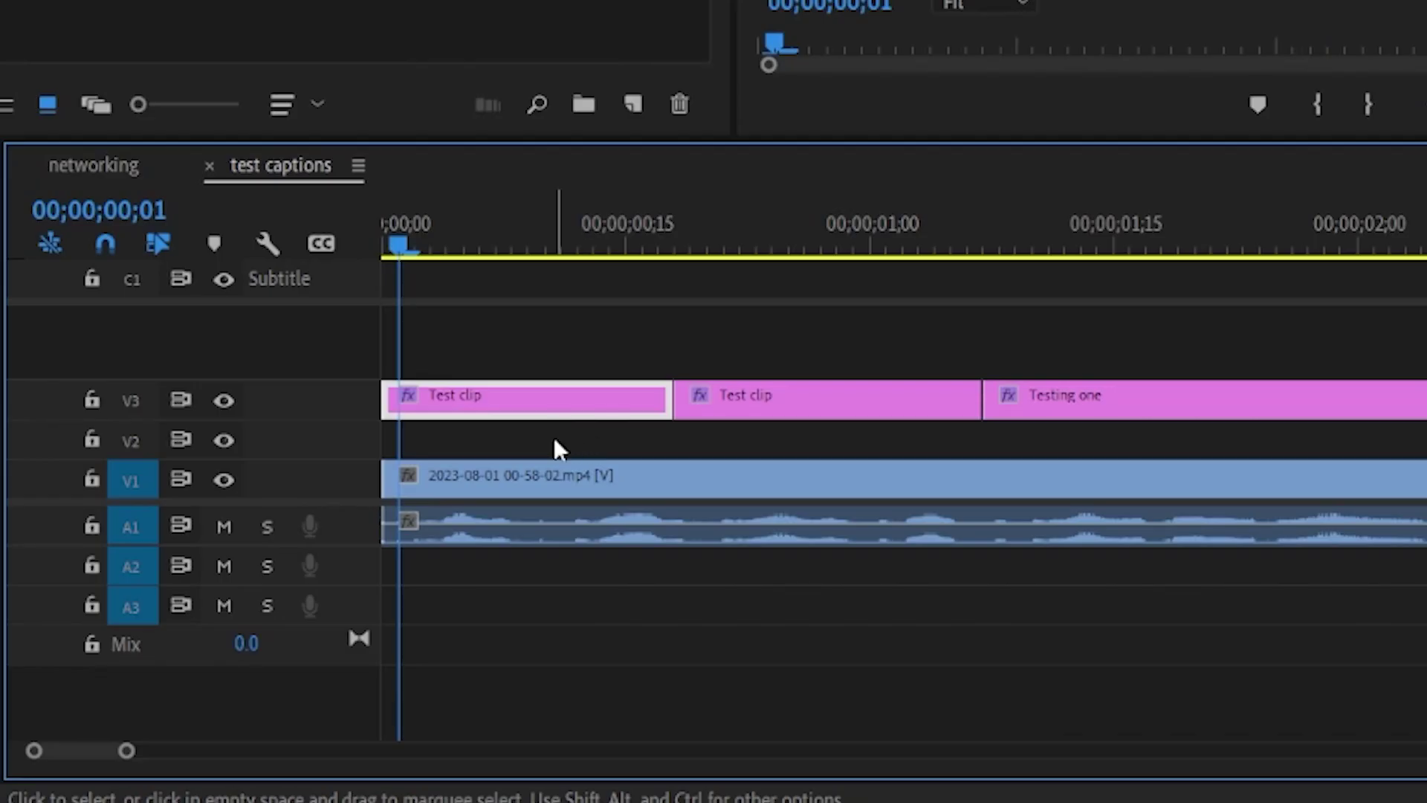
key("Right")
key("Left")
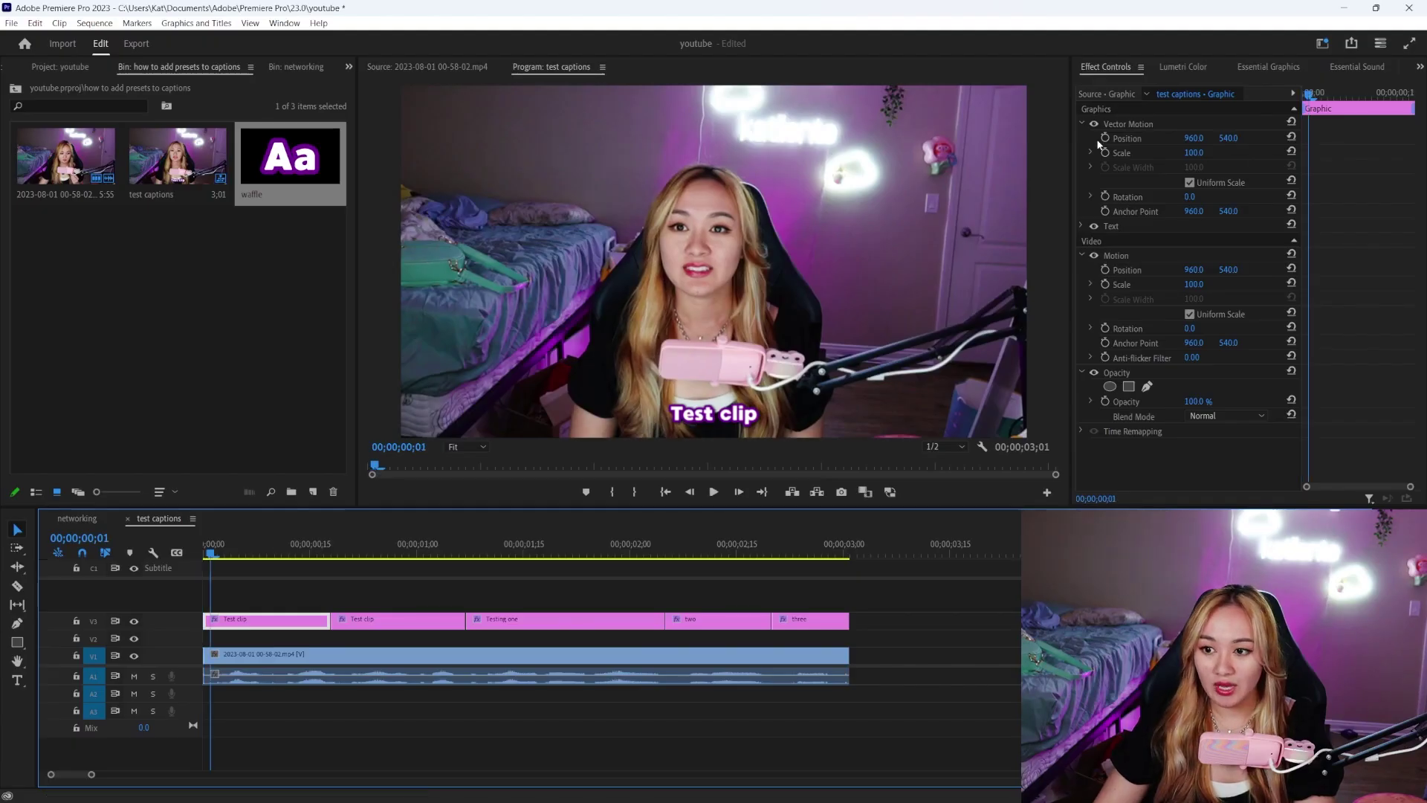
left_click(1105, 153)
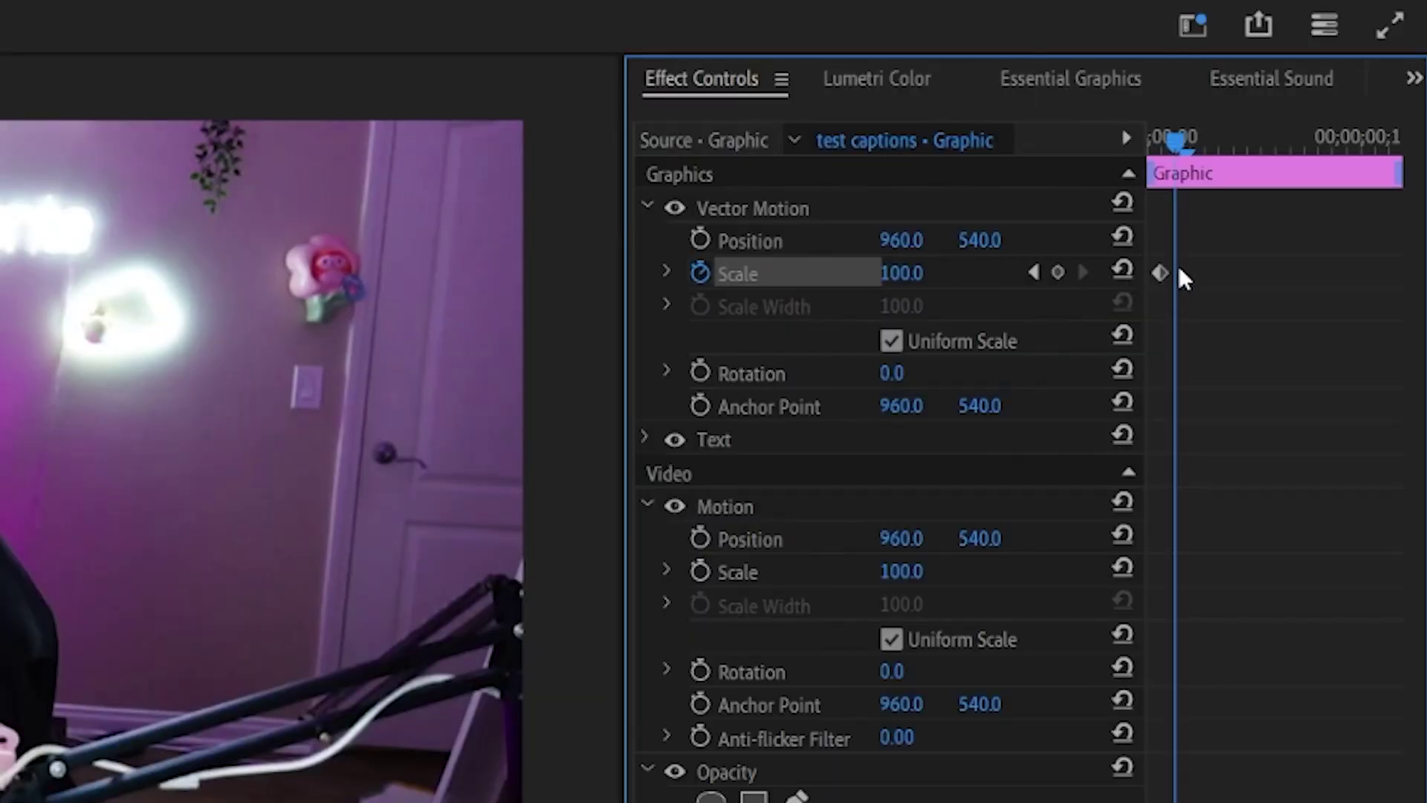
Keyframe the first caption's Vector Motion Scale to 103 at 00;00;00;02 and to 100 at 00;00;00;03.
left_click(908, 275)
type("1")
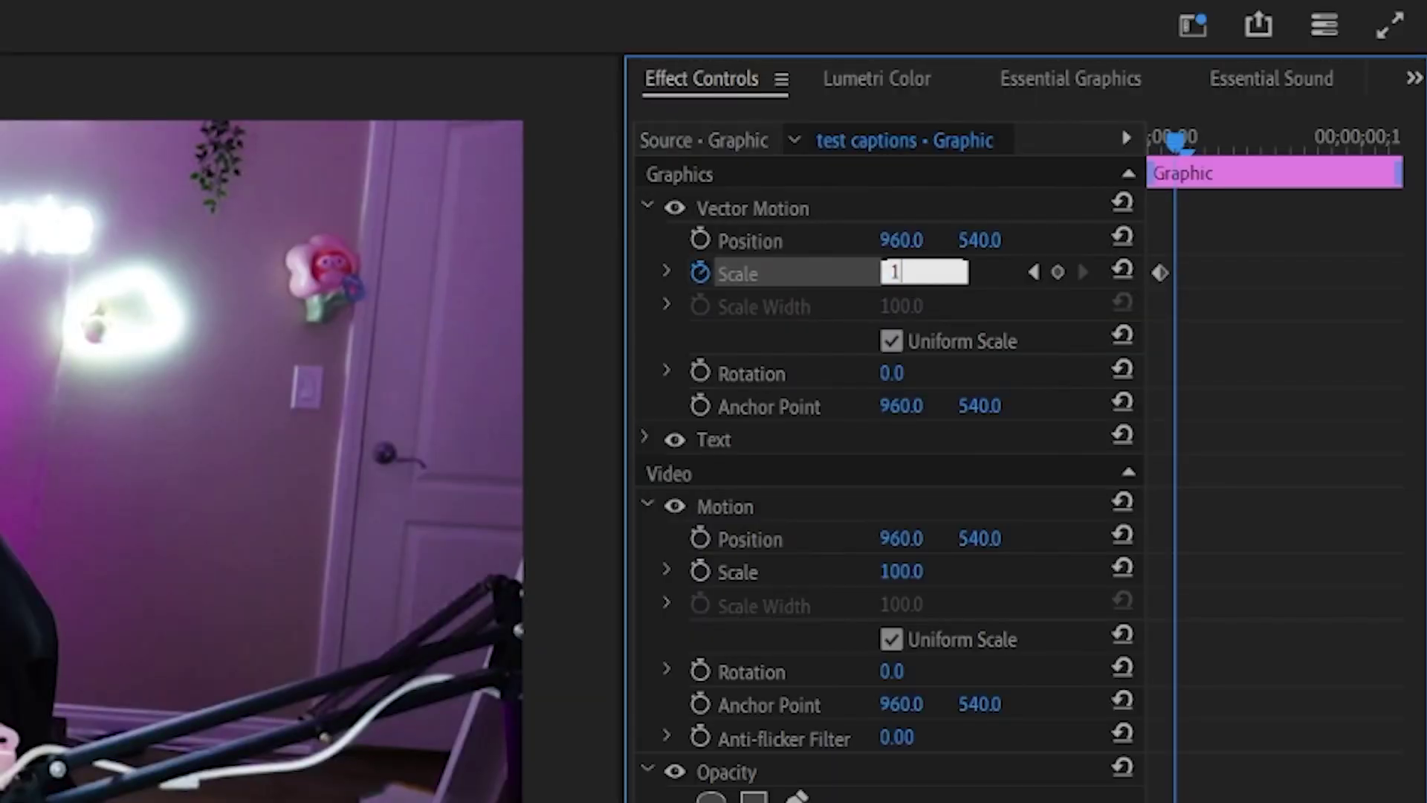
type("03")
key("Return")
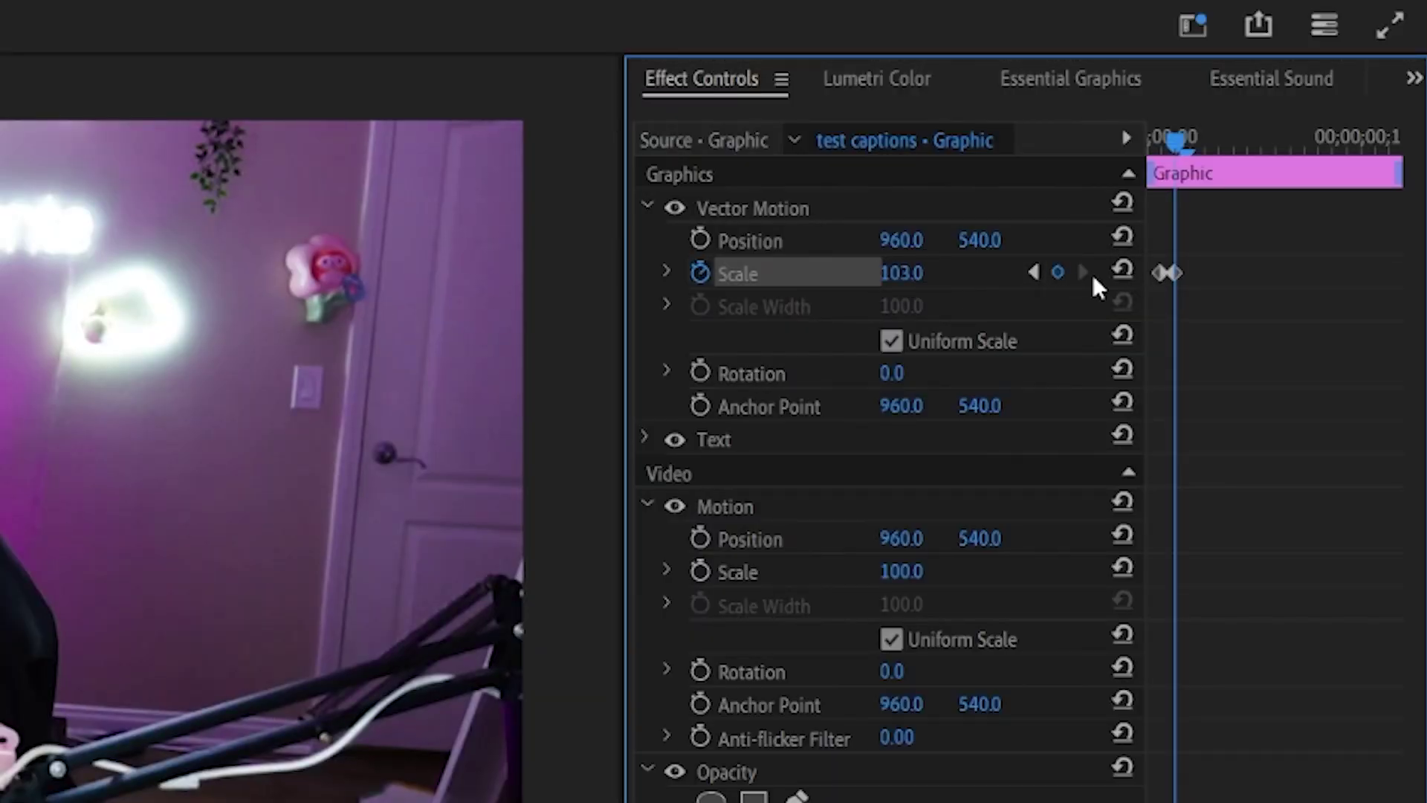
key("Right")
left_click(919, 273)
type("1")
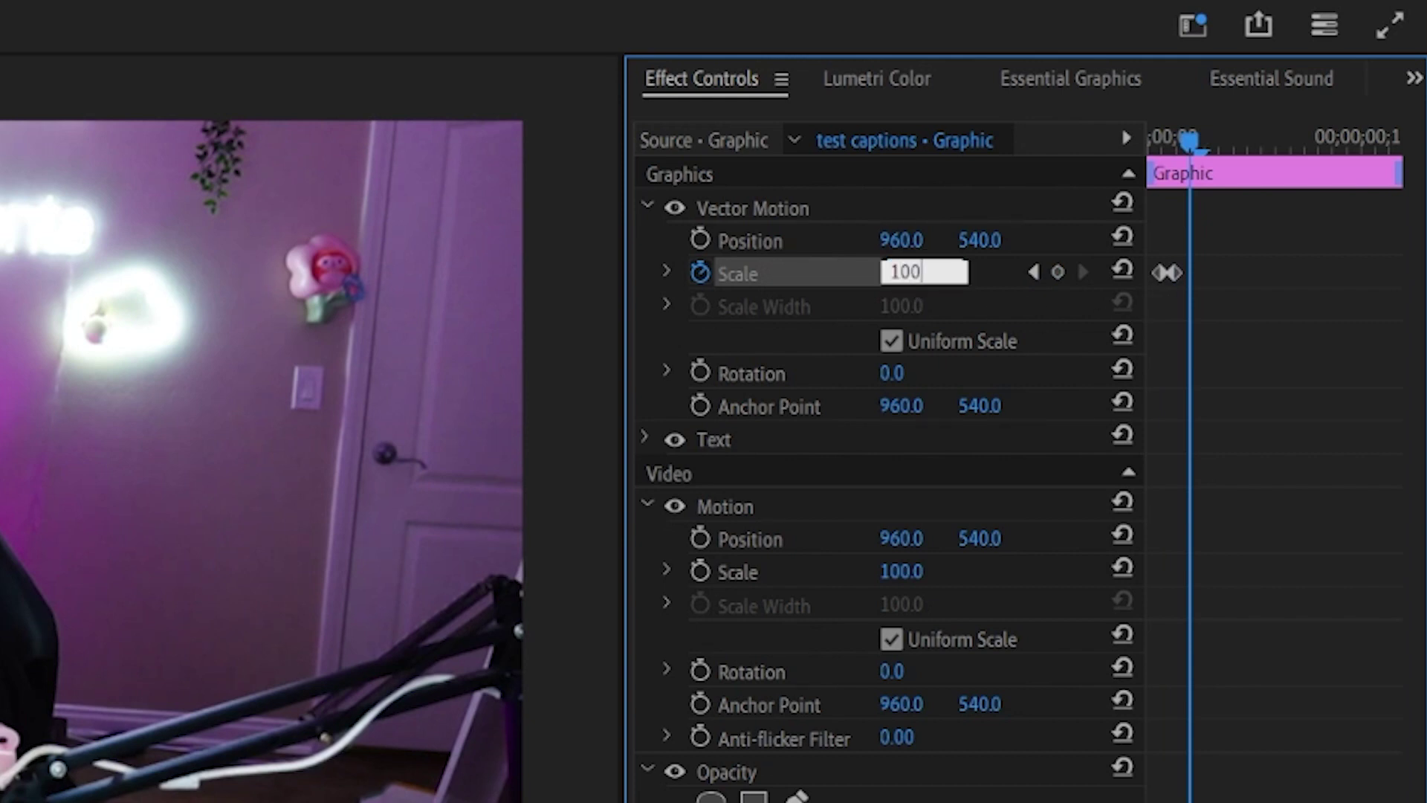
key("Return")
Lower the caption's Vector Motion Scale at its first frame, and play back the animation.
key("Left")
key("Left")
key("Left")
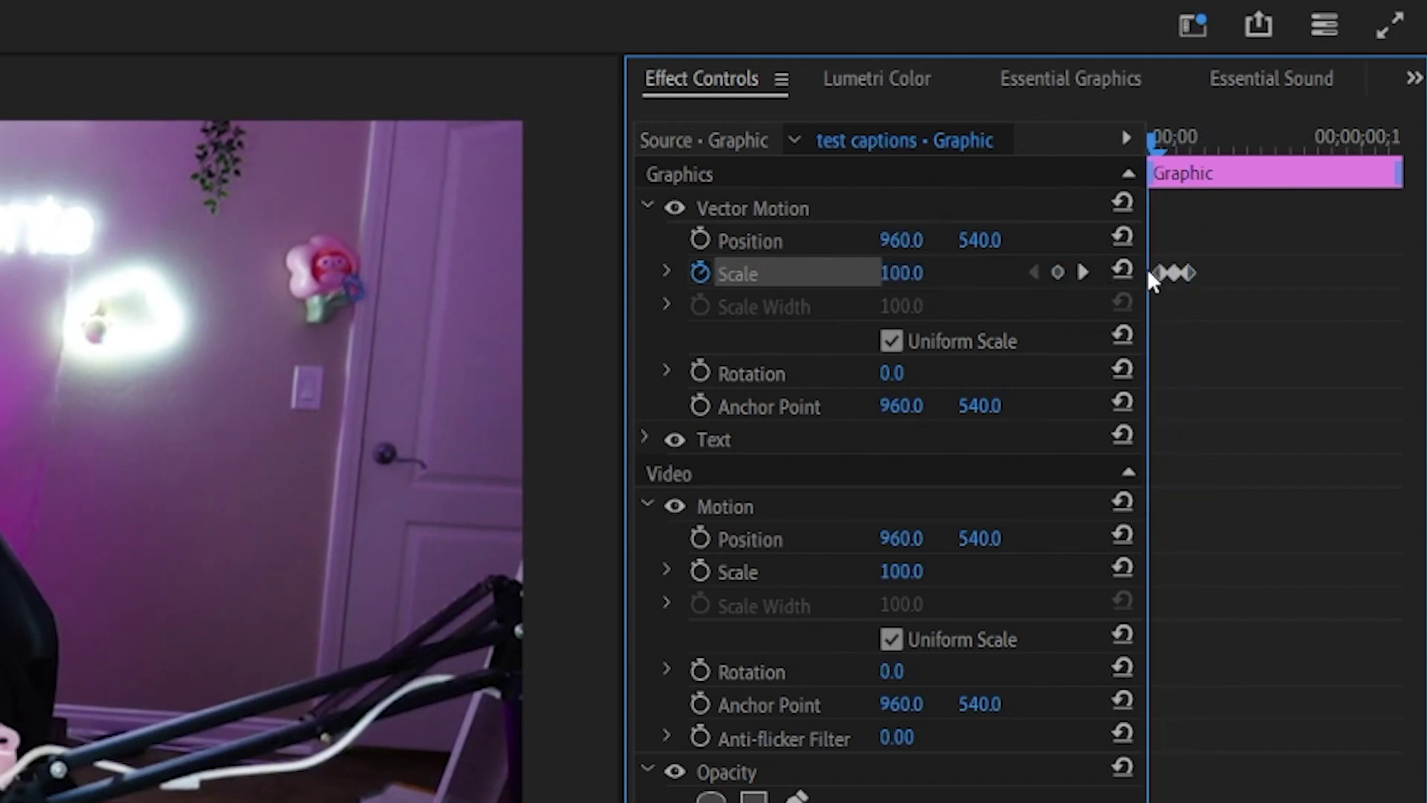
left_click_drag(905, 274, 883, 276)
left_click(883, 276)
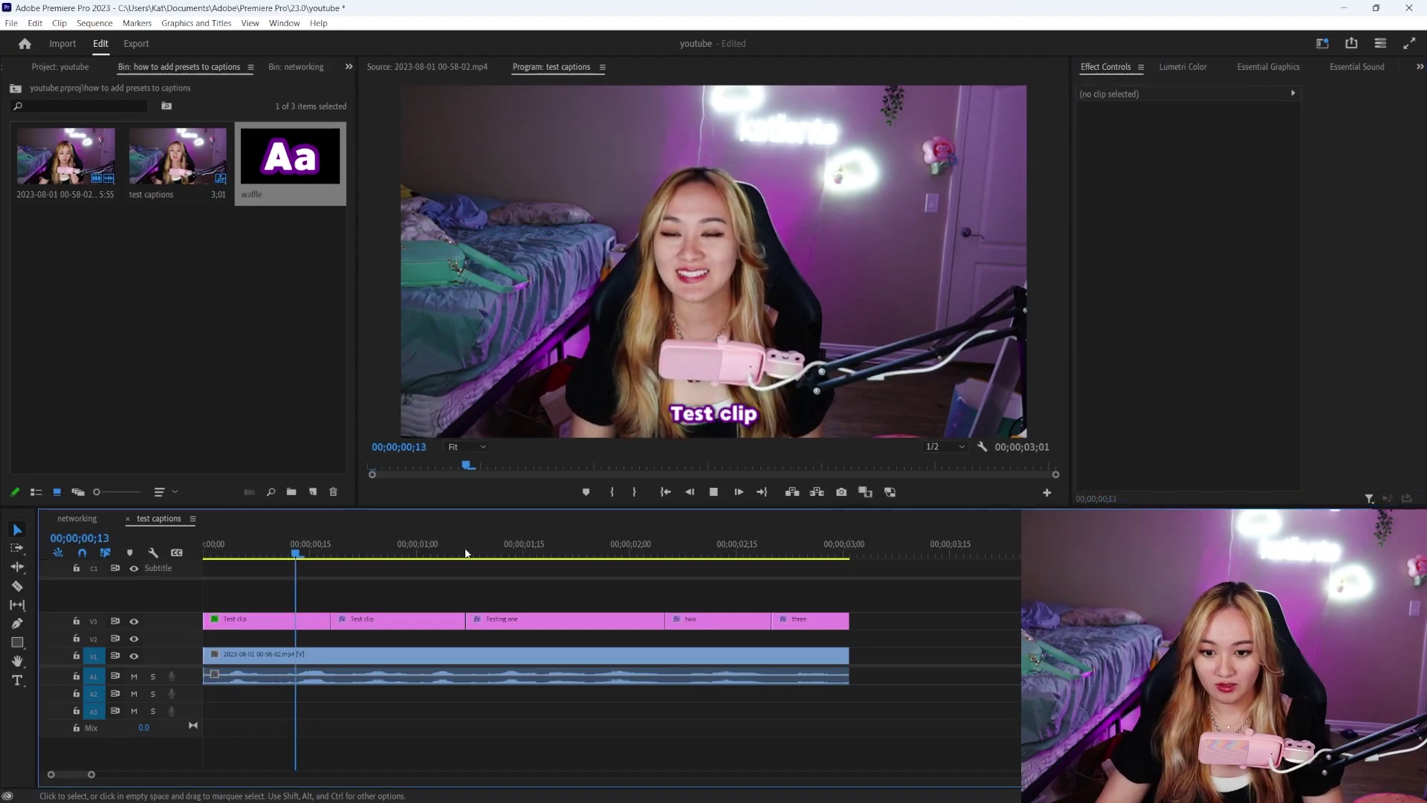
key("space")
left_click_drag(257, 548, 199, 549)
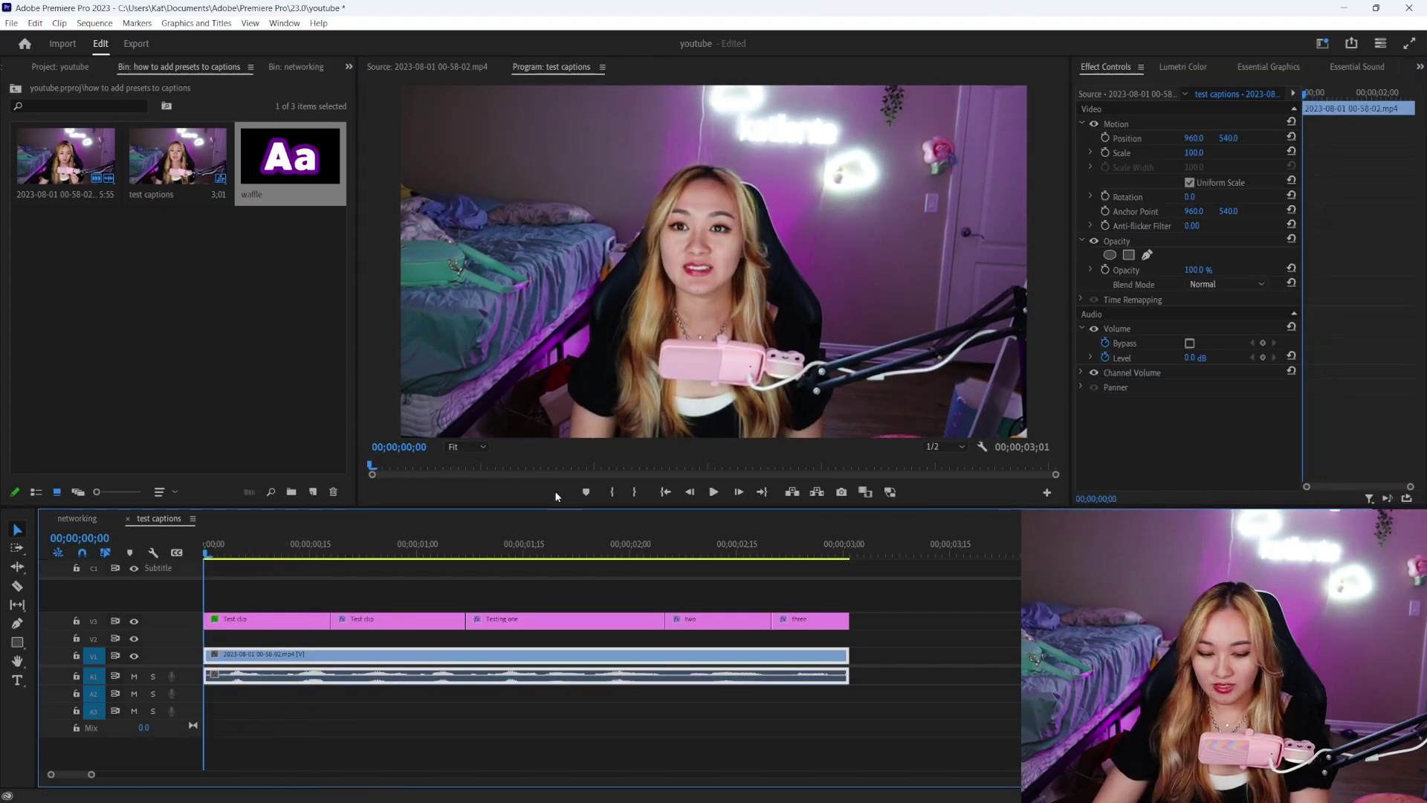
Set the first caption graphic's Vector Motion Scale keyframe at 00;00;00;02 to 150.
left_click(268, 620)
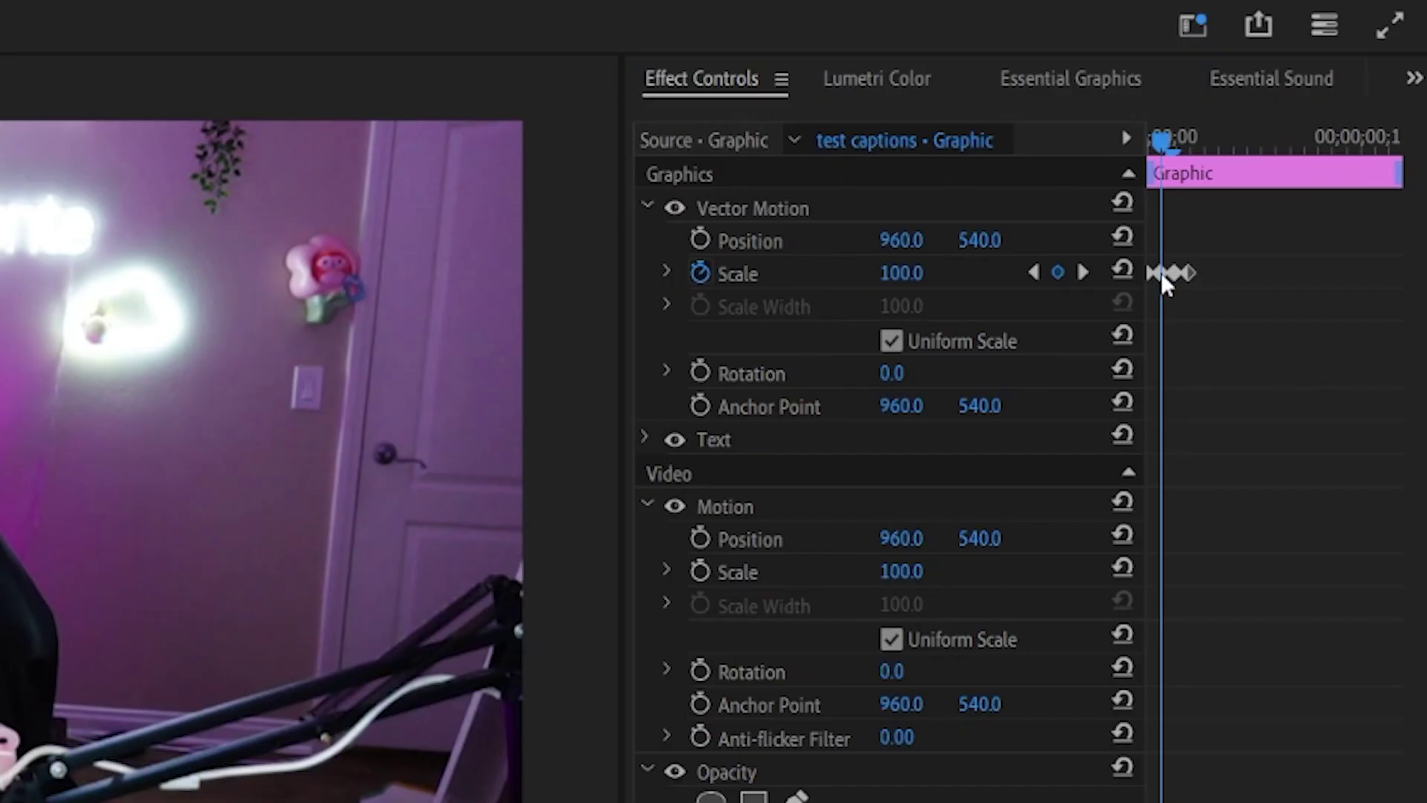
left_click_drag(1162, 272, 1172, 270)
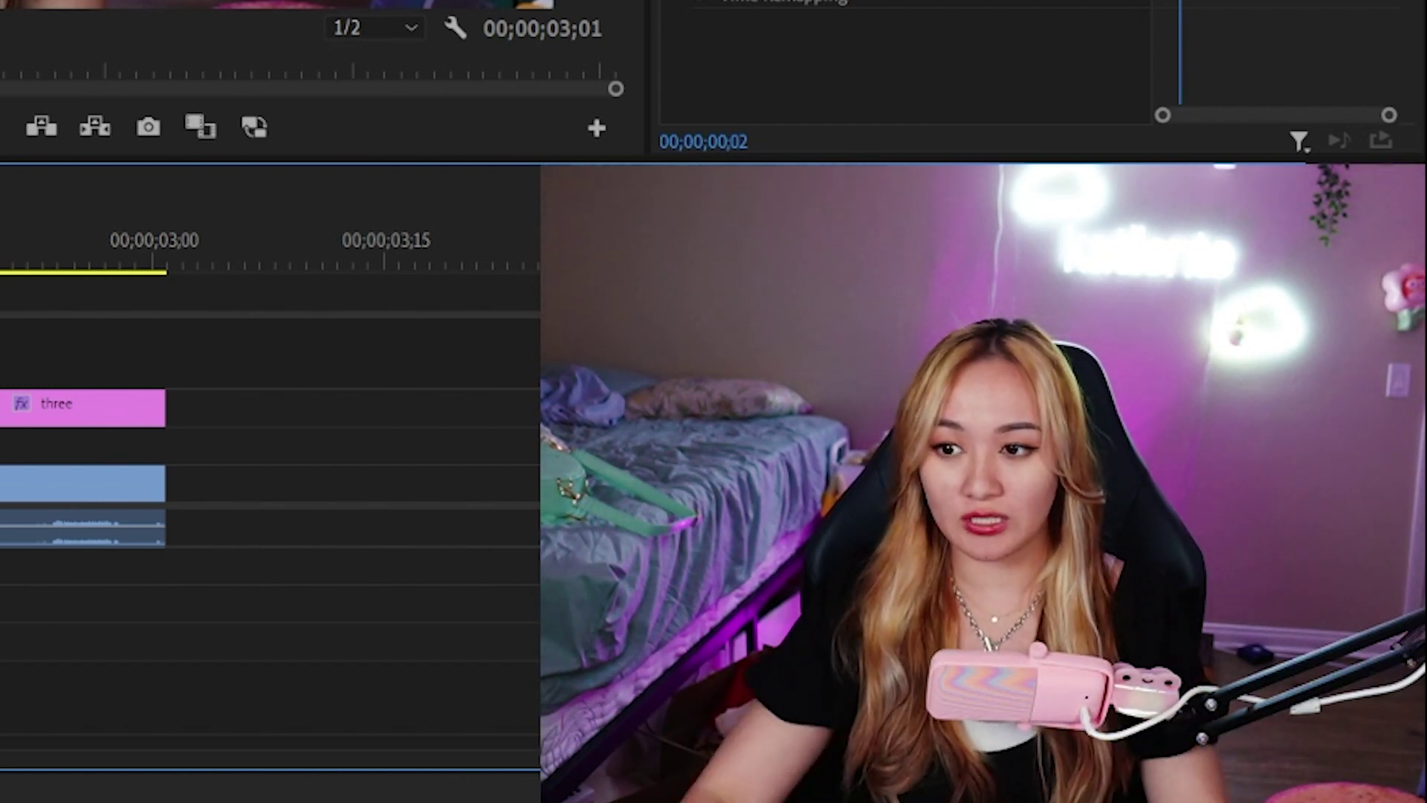
key("shift+5")
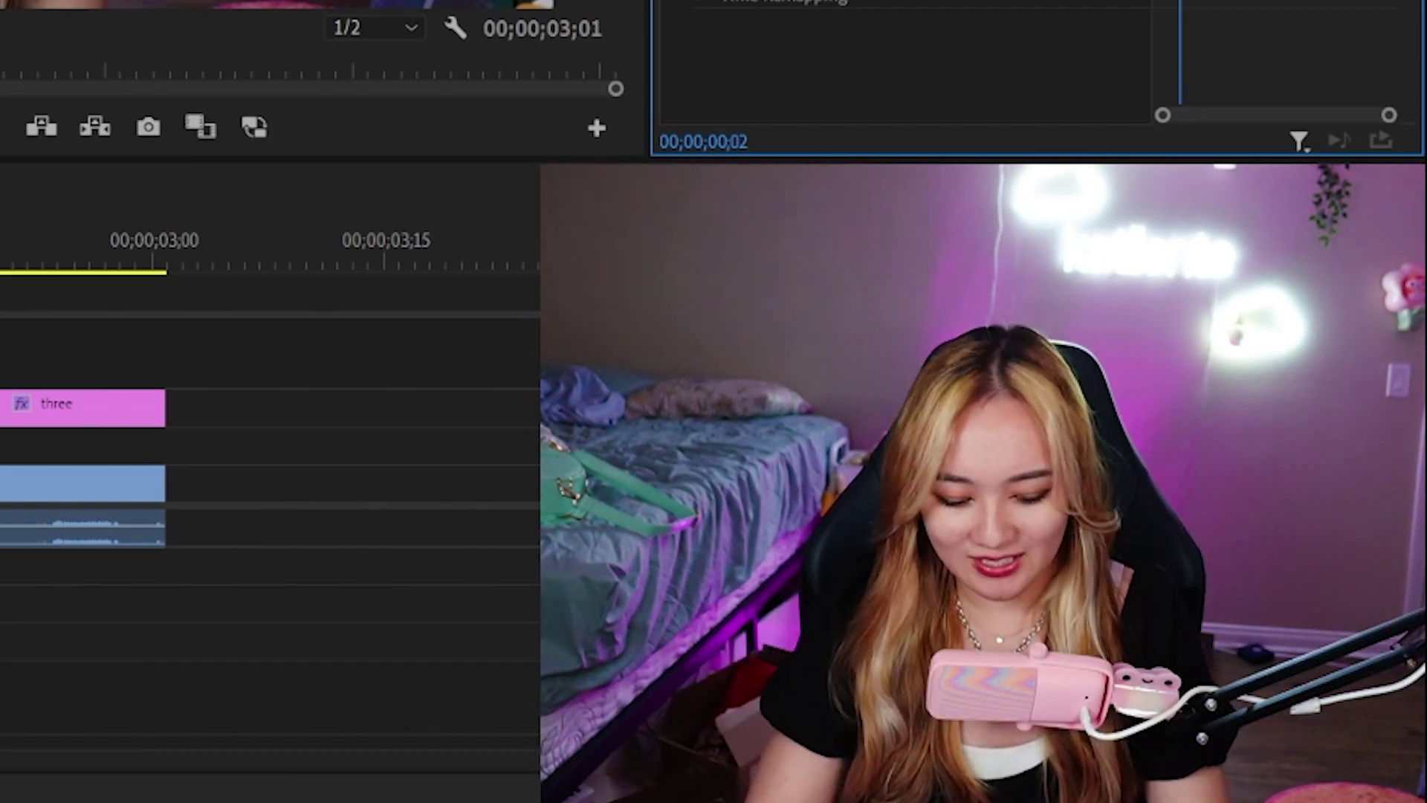
type("150")
key("Return")
key("Left")
key("Left")
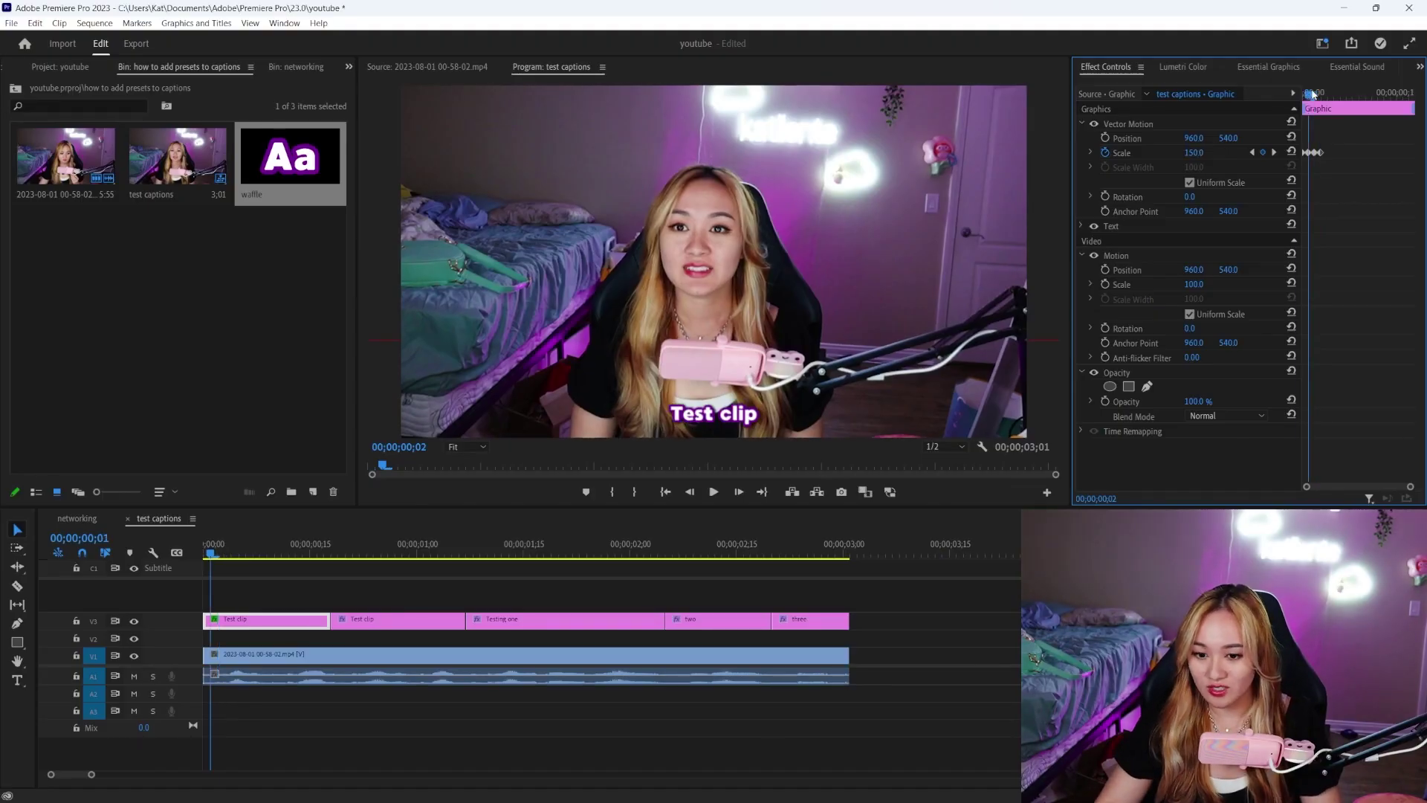
Play the first caption's scale animation from the start of the sequence.
left_click(957, 615)
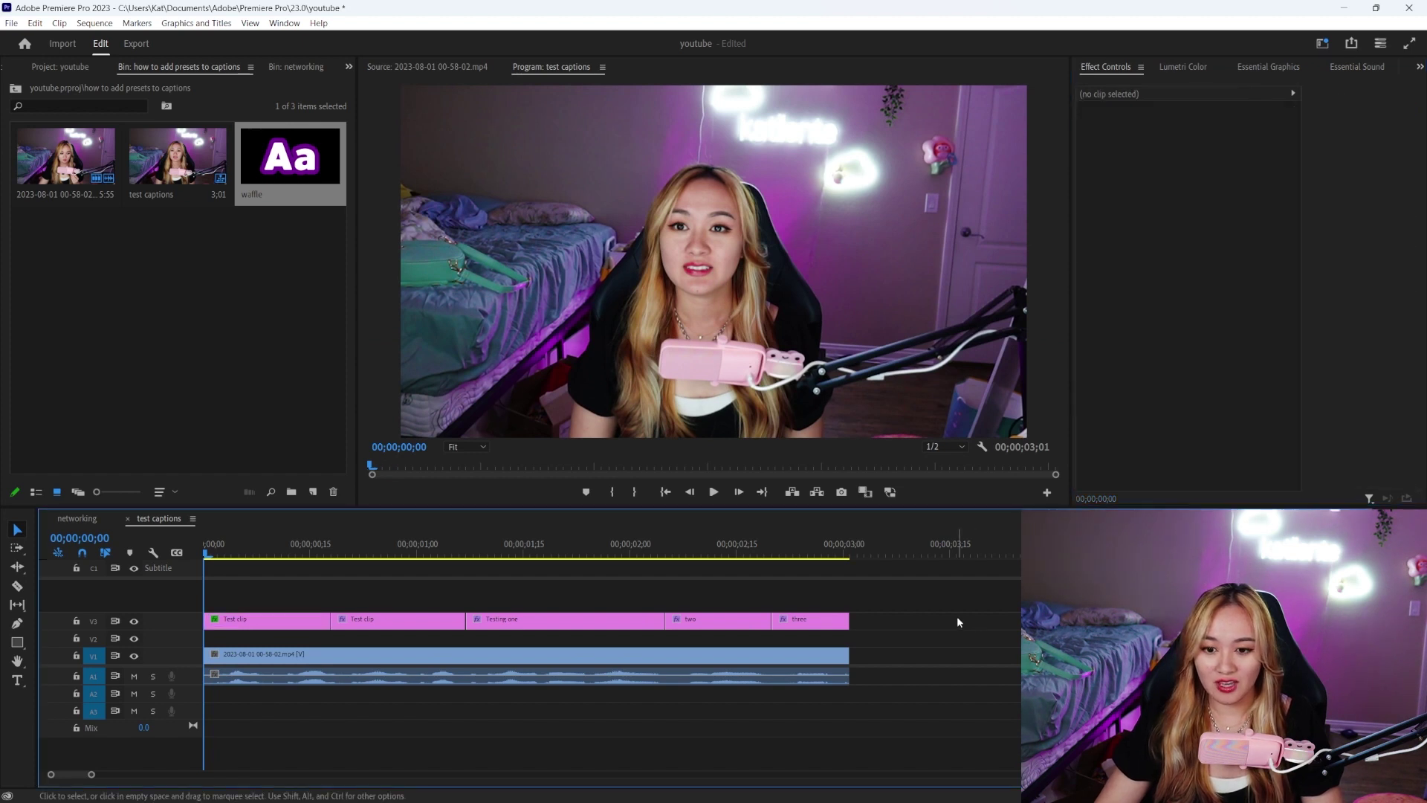
key("space")
left_click_drag(309, 556, 207, 560)
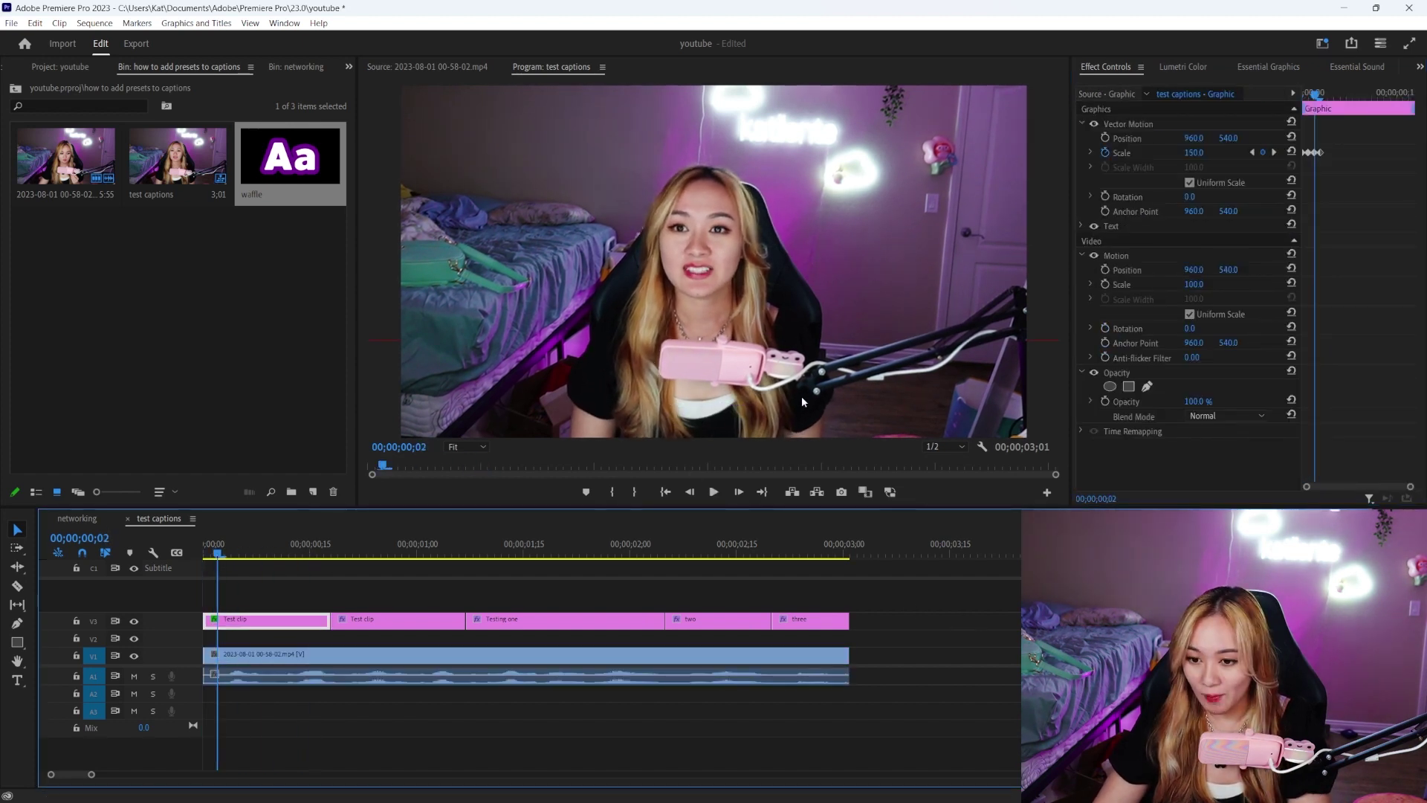
Set the first caption graphic's Vector Motion Scale keyframe at 00;00;00;02 to 120.
key("Left")
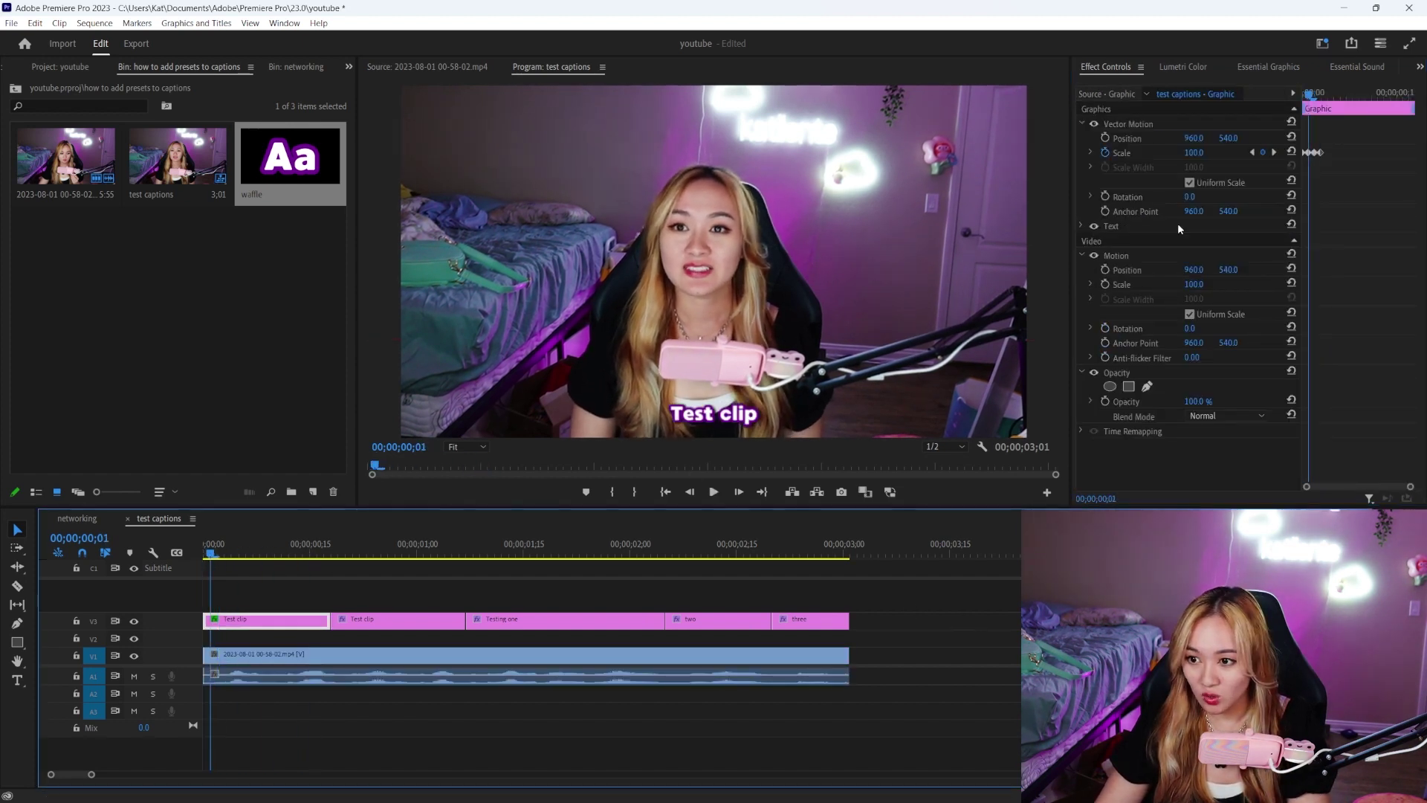
key("Right")
left_click(1198, 153)
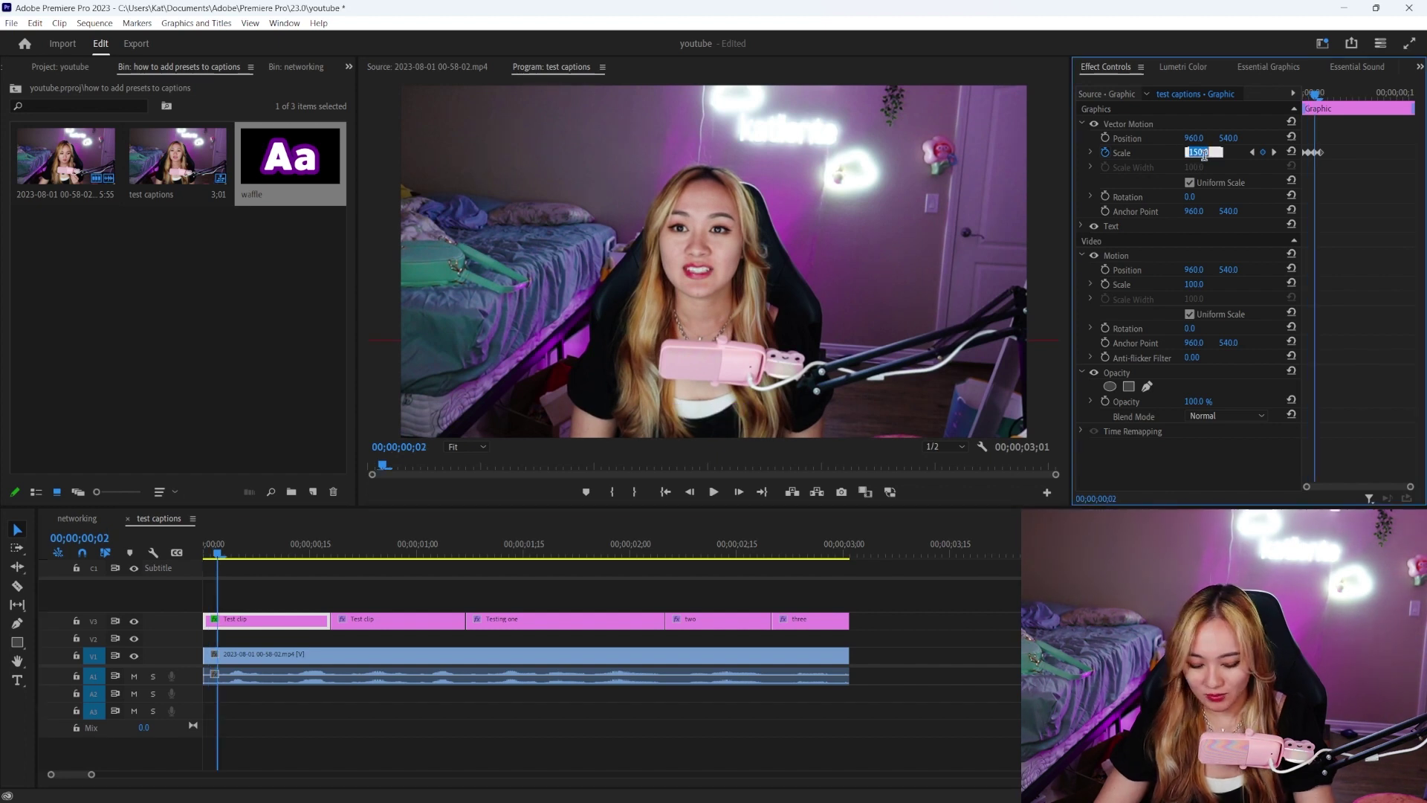
type("120")
key("Return")
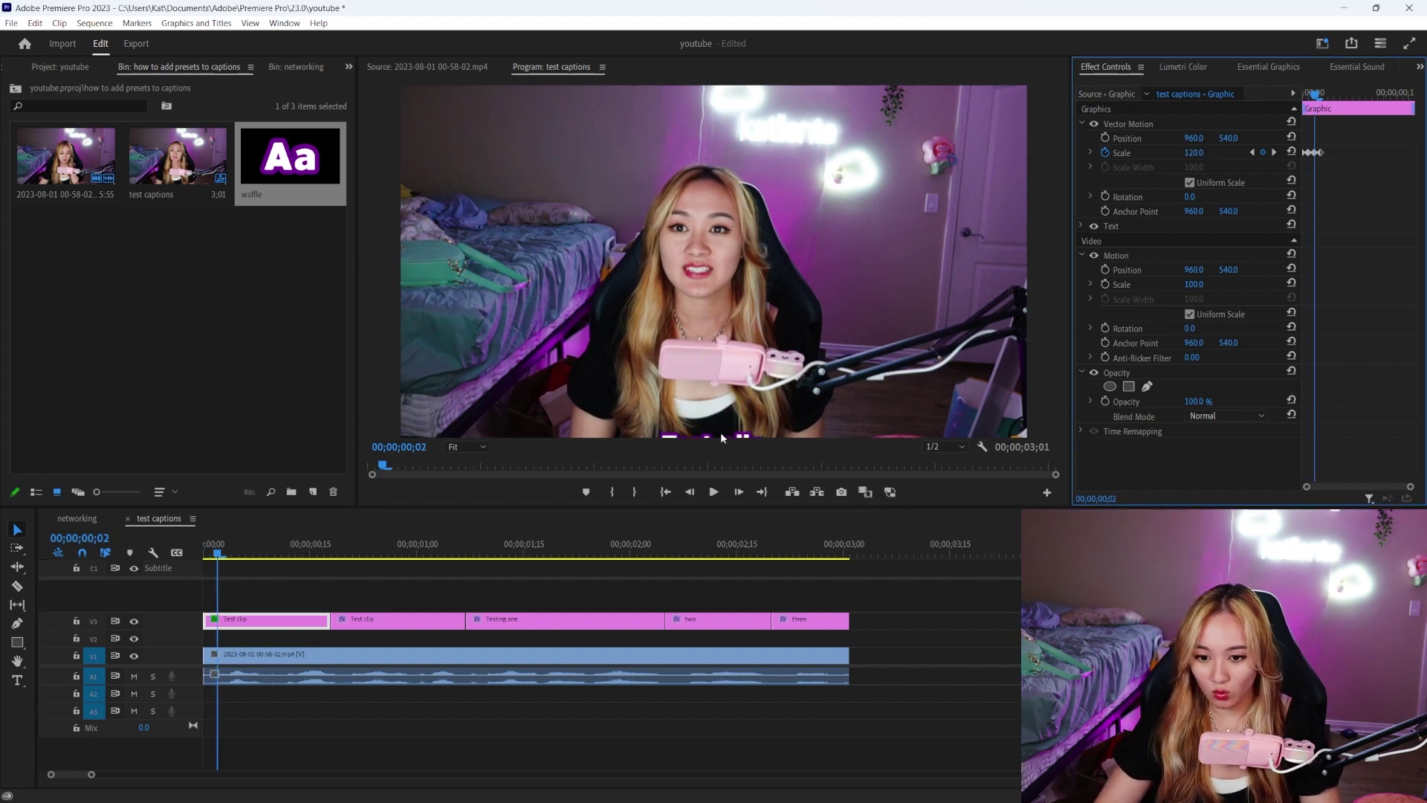
Set the first caption's Vector Motion Scale at 00;00;00;02 to 110, and play the animation from the sequence start.
left_click(1192, 153)
type("110")
key("Return")
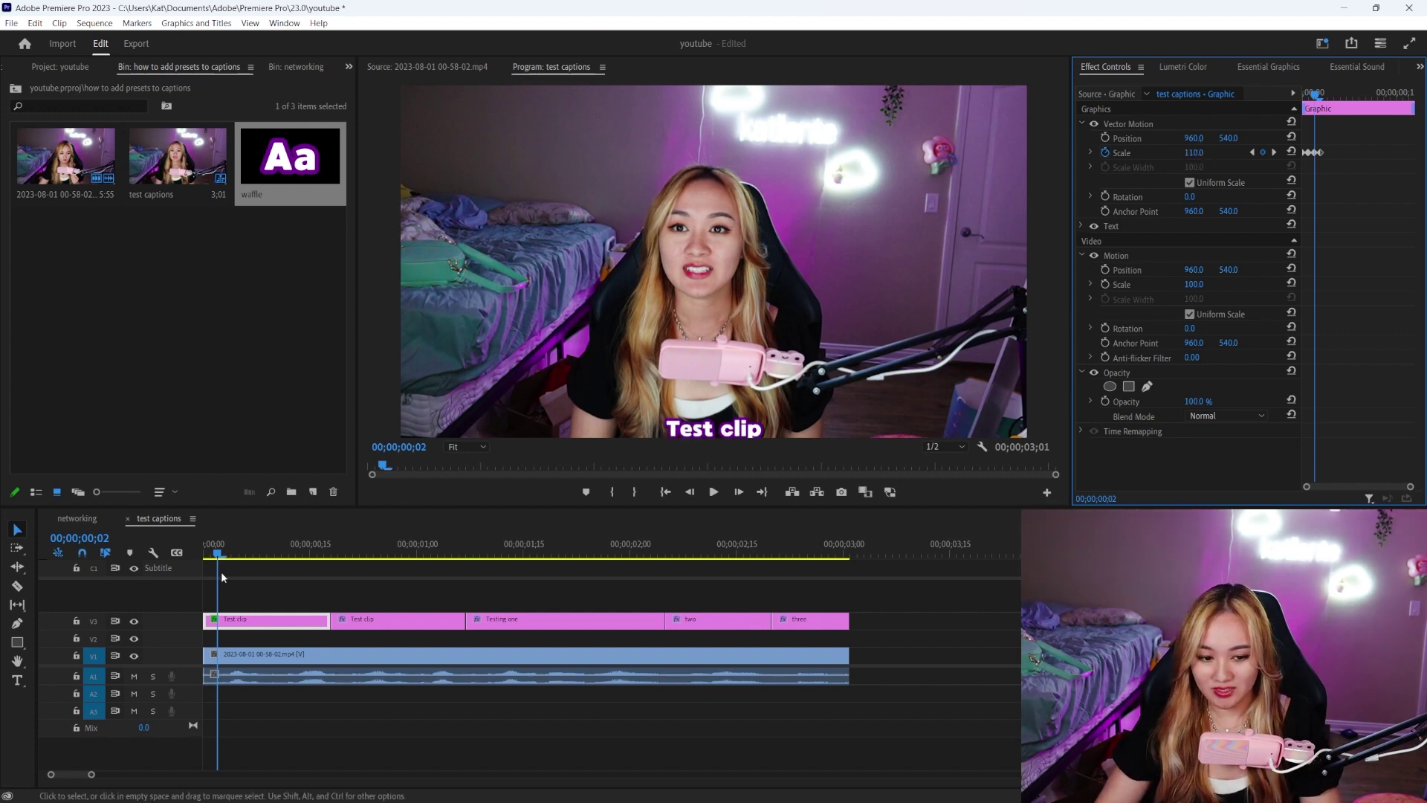
left_click(205, 554)
key("space")
Open the first caption's Vector Motion Scale value at 00;00;00;02, and play back its animation.
left_click_drag(277, 555, 223, 558)
left_click(1191, 152)
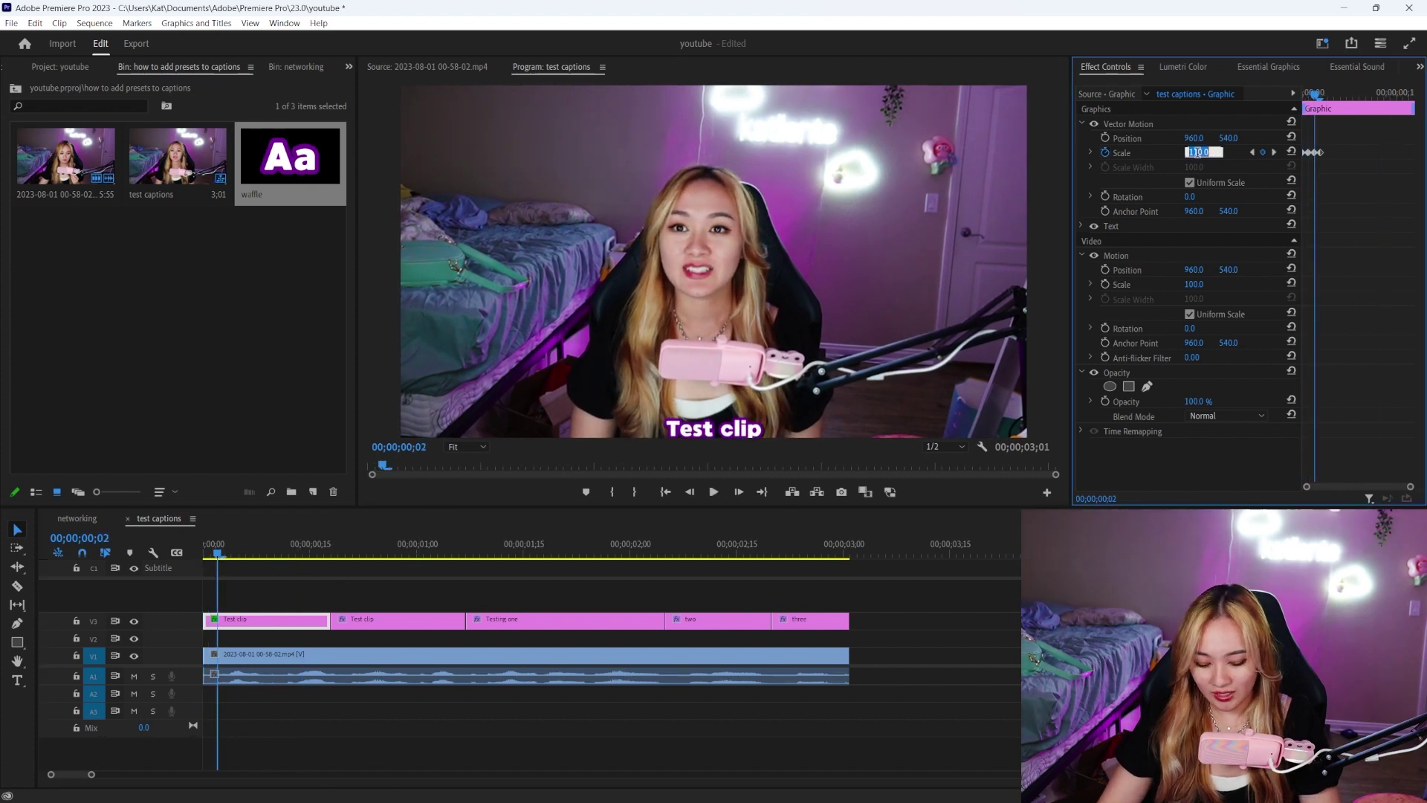
key("Return")
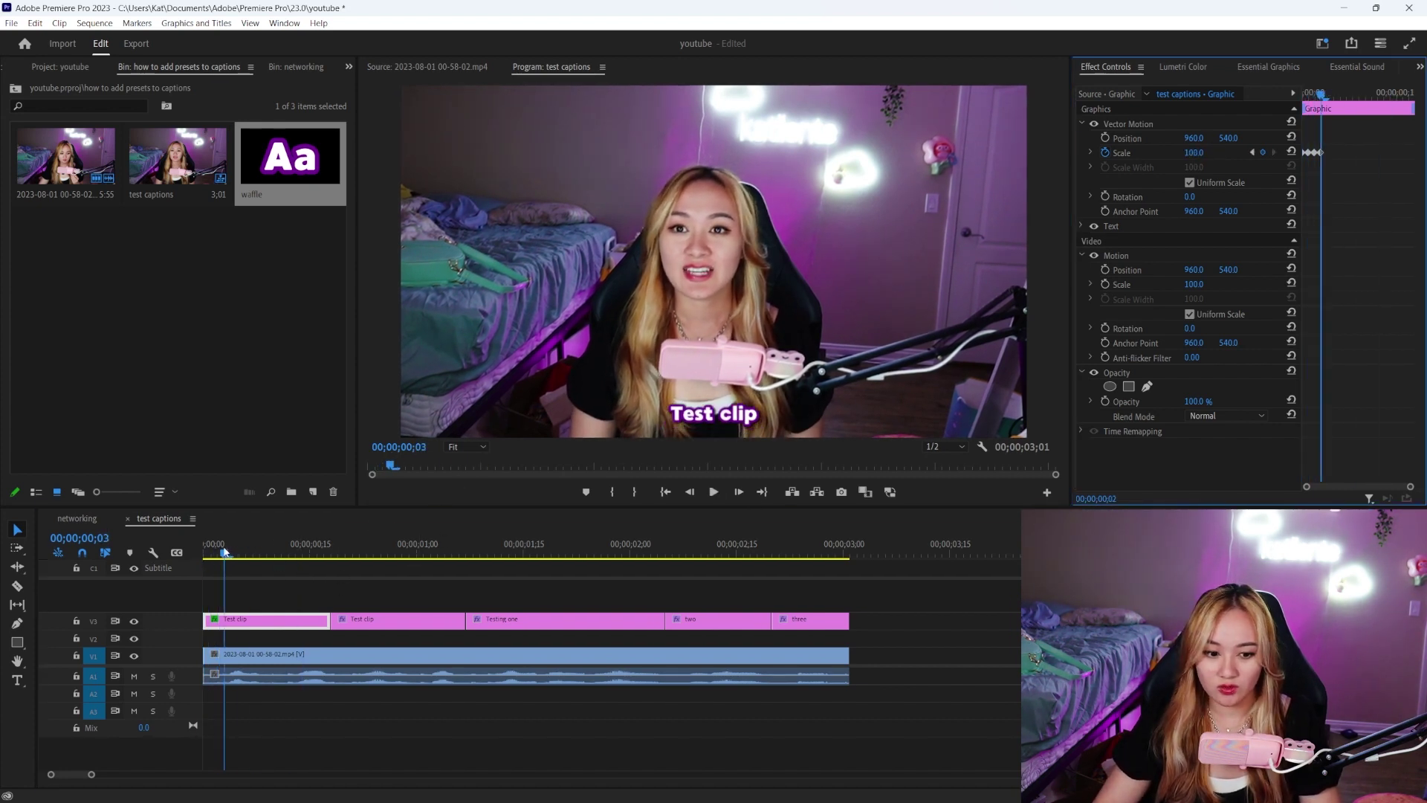
left_click(328, 583)
key("space")
key("space")
Select the first caption graphic on V3 and inspect the properties listed under its effects badge.
key("d")
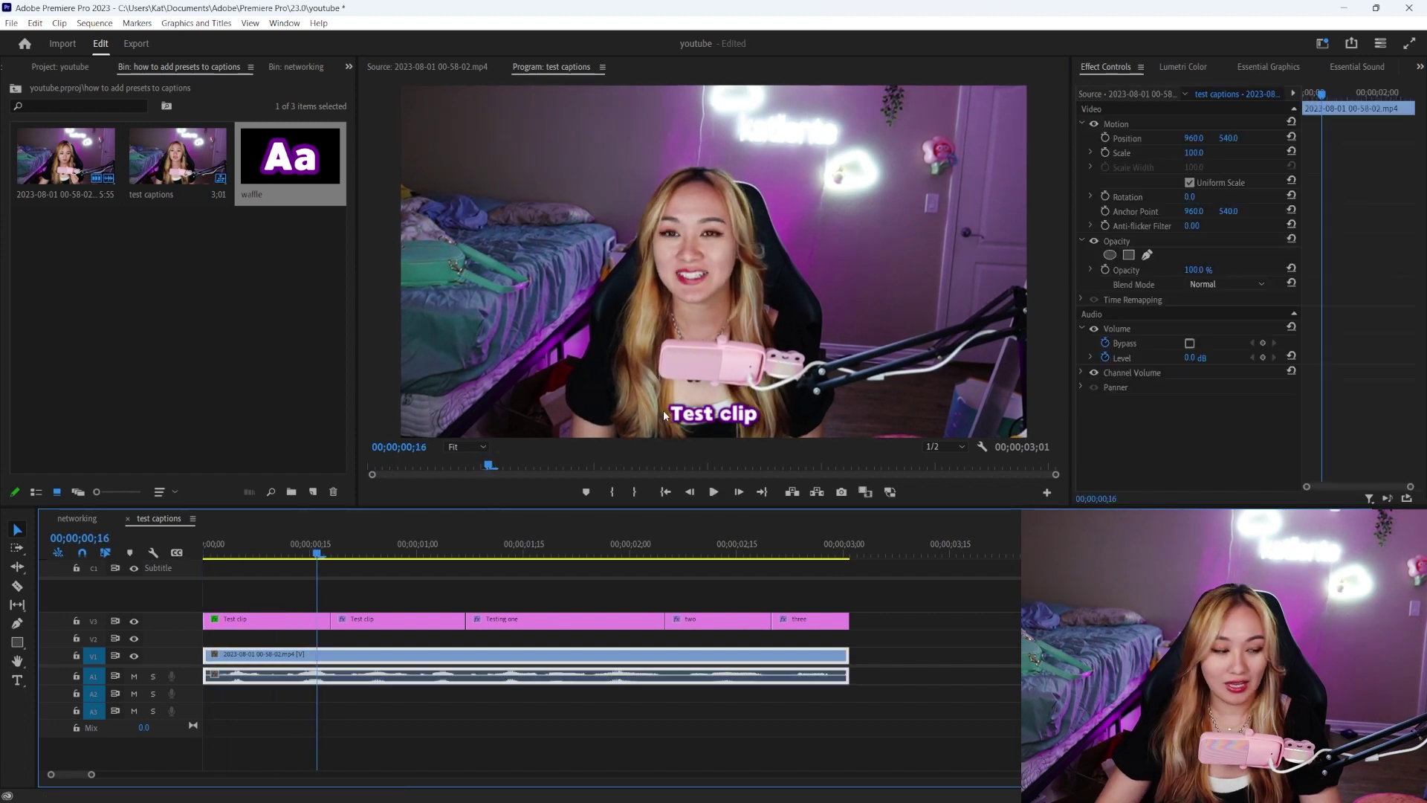
left_click(266, 622)
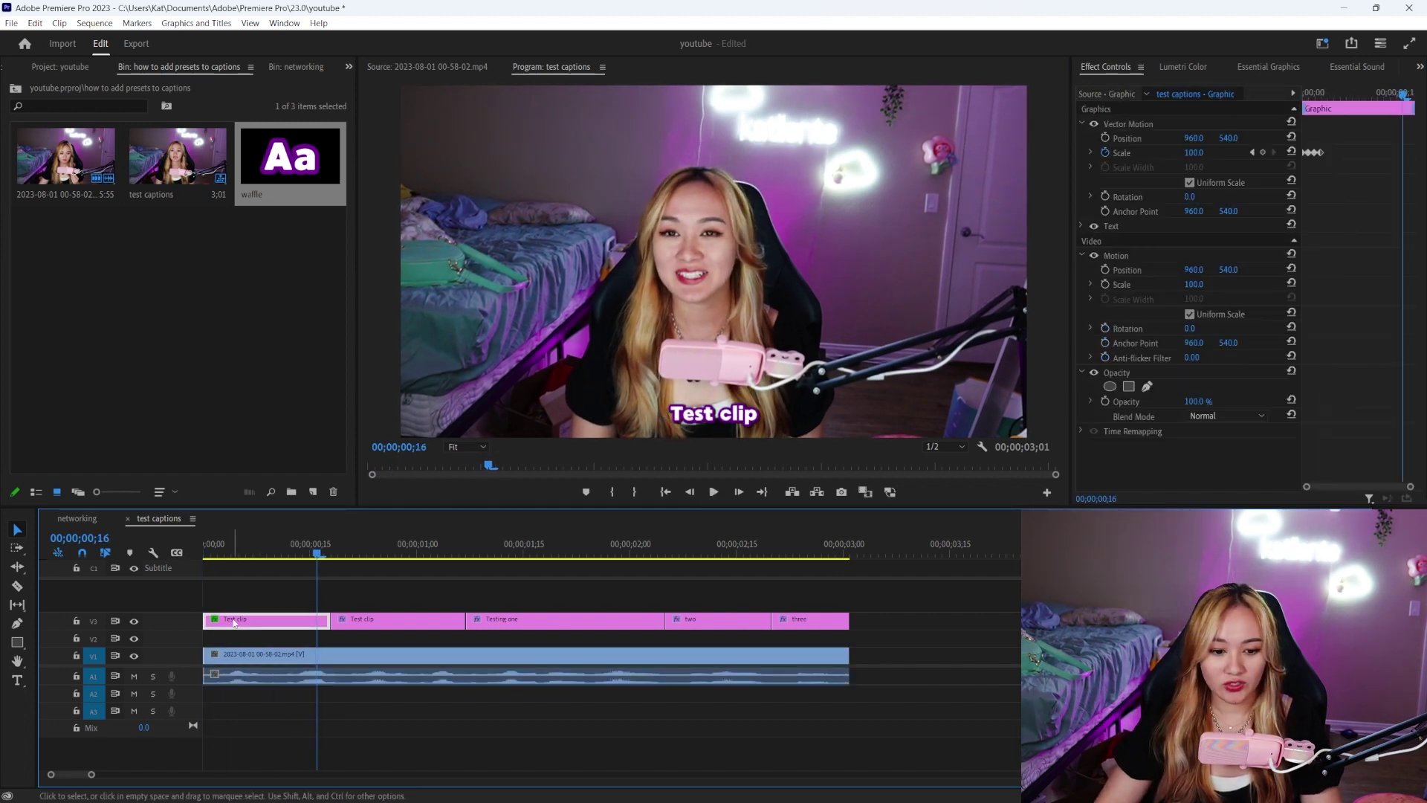
right_click(266, 623)
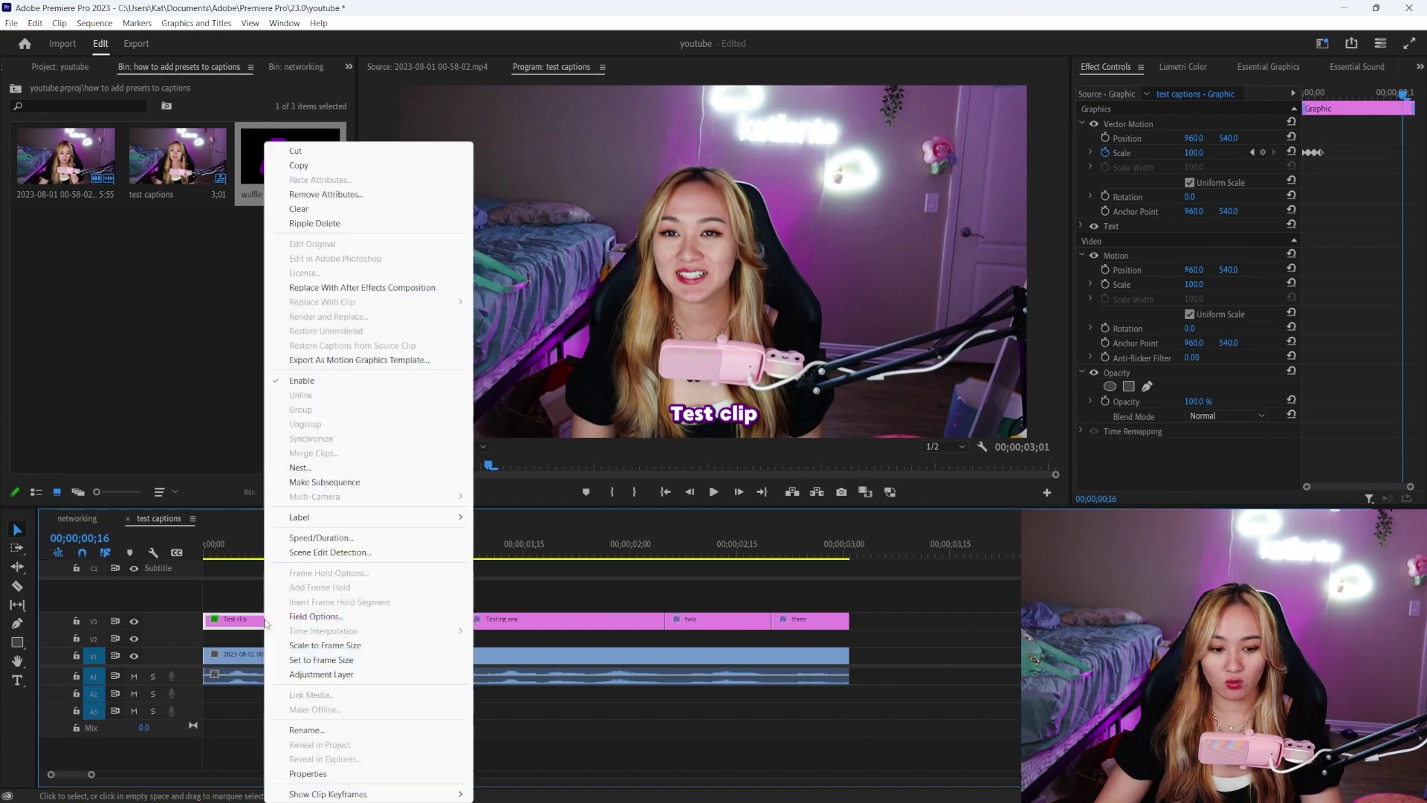
left_click(239, 600)
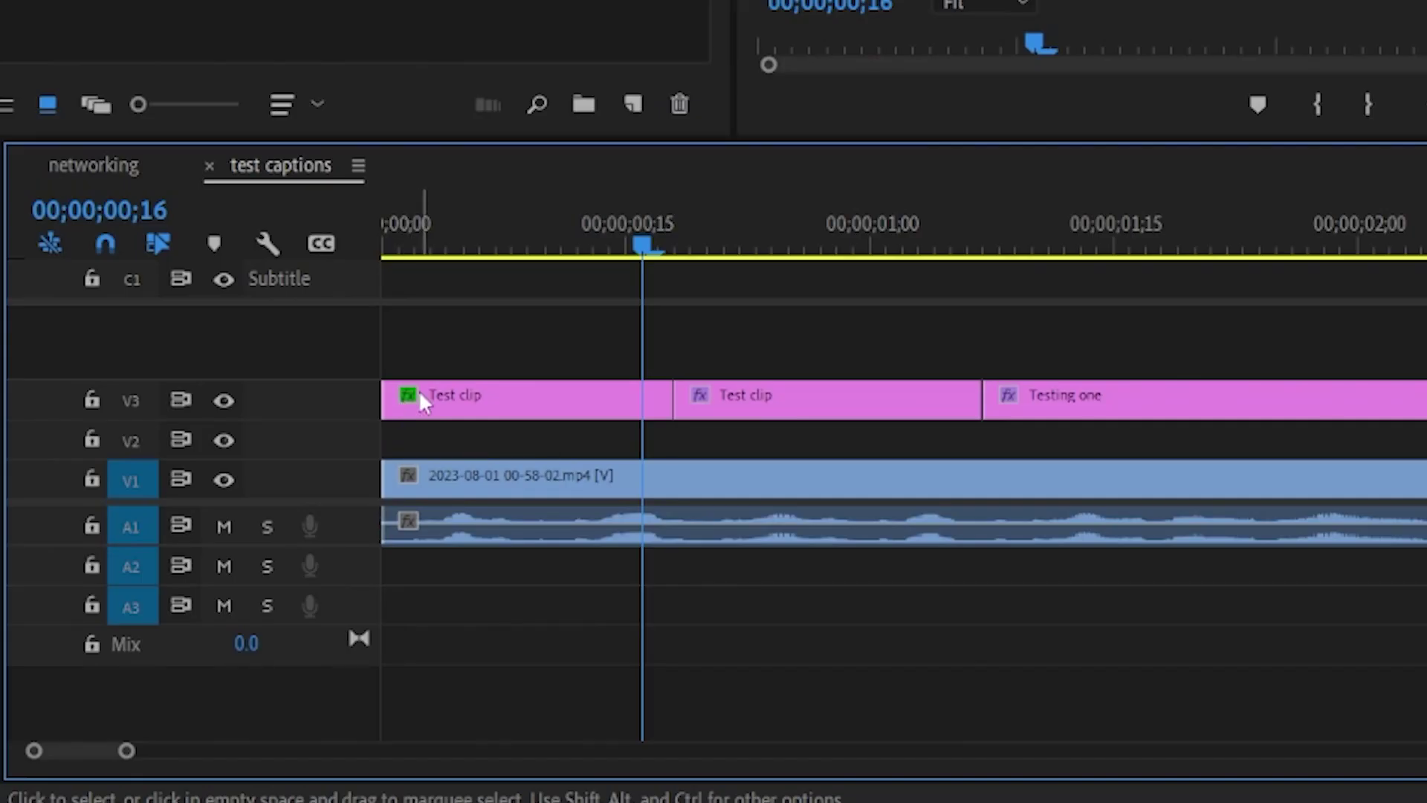
left_click(420, 395)
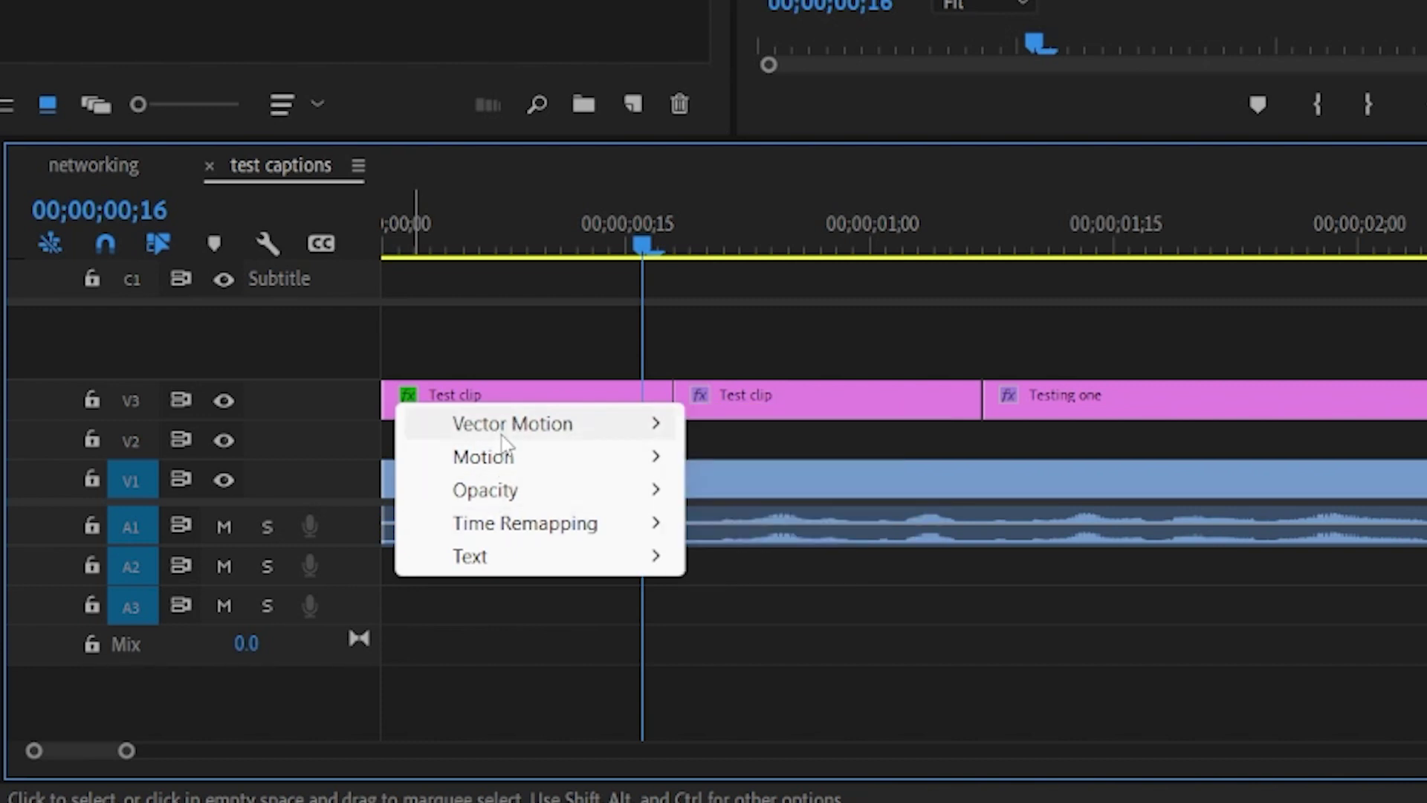
left_click(530, 349)
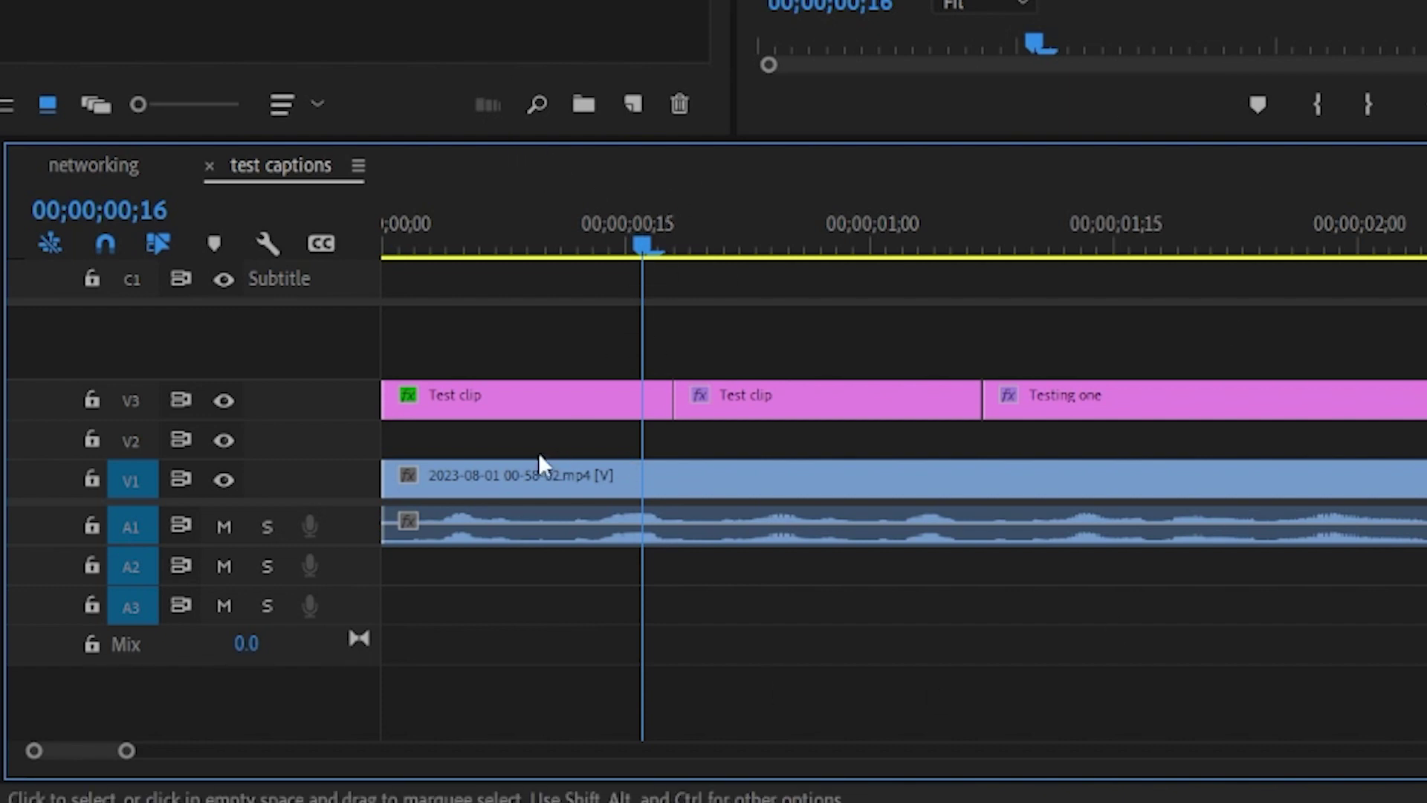
Copy the first caption graphic, and open the Paste Attributes options for all the remaining caption graphics on V3.
right_click(577, 413)
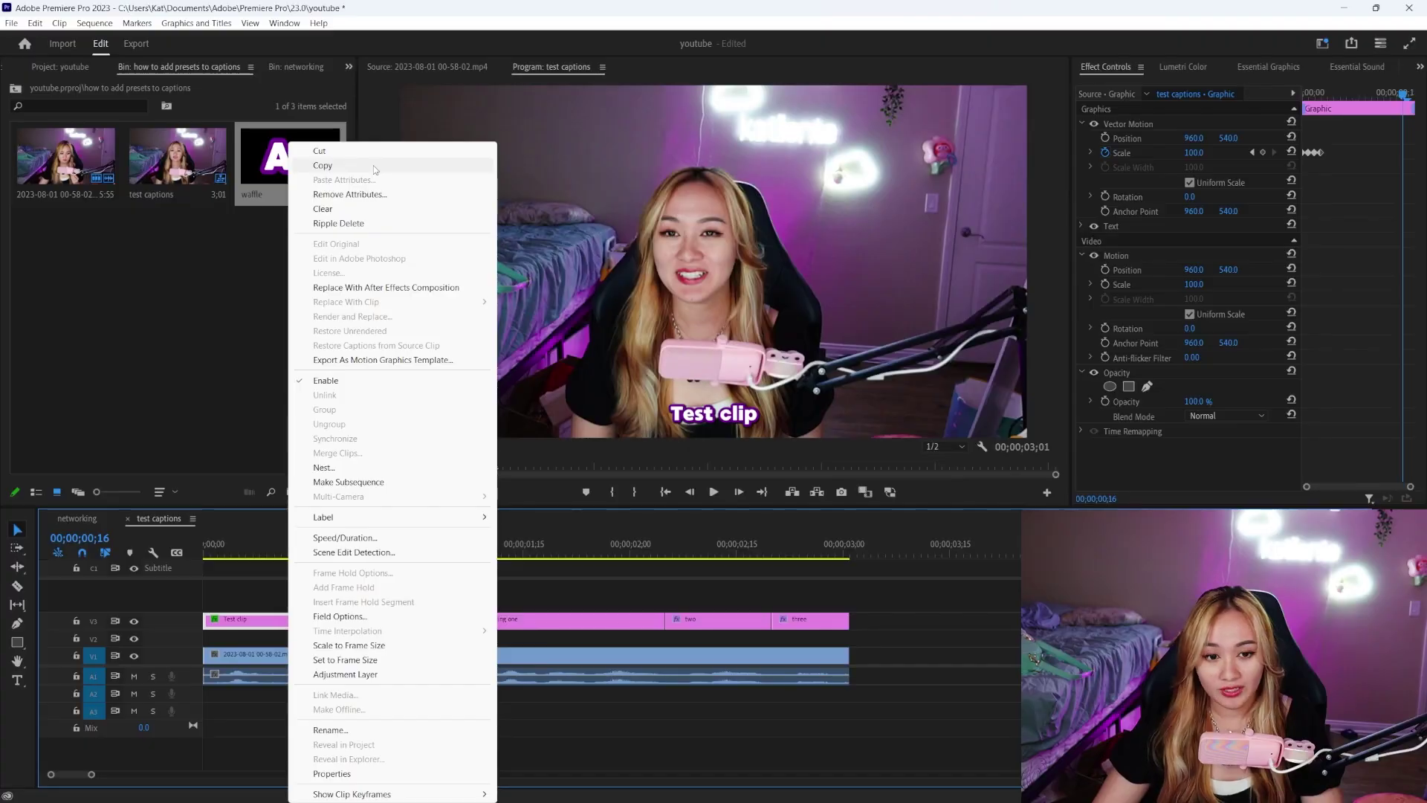
left_click(373, 167)
left_click_drag(874, 598, 358, 626)
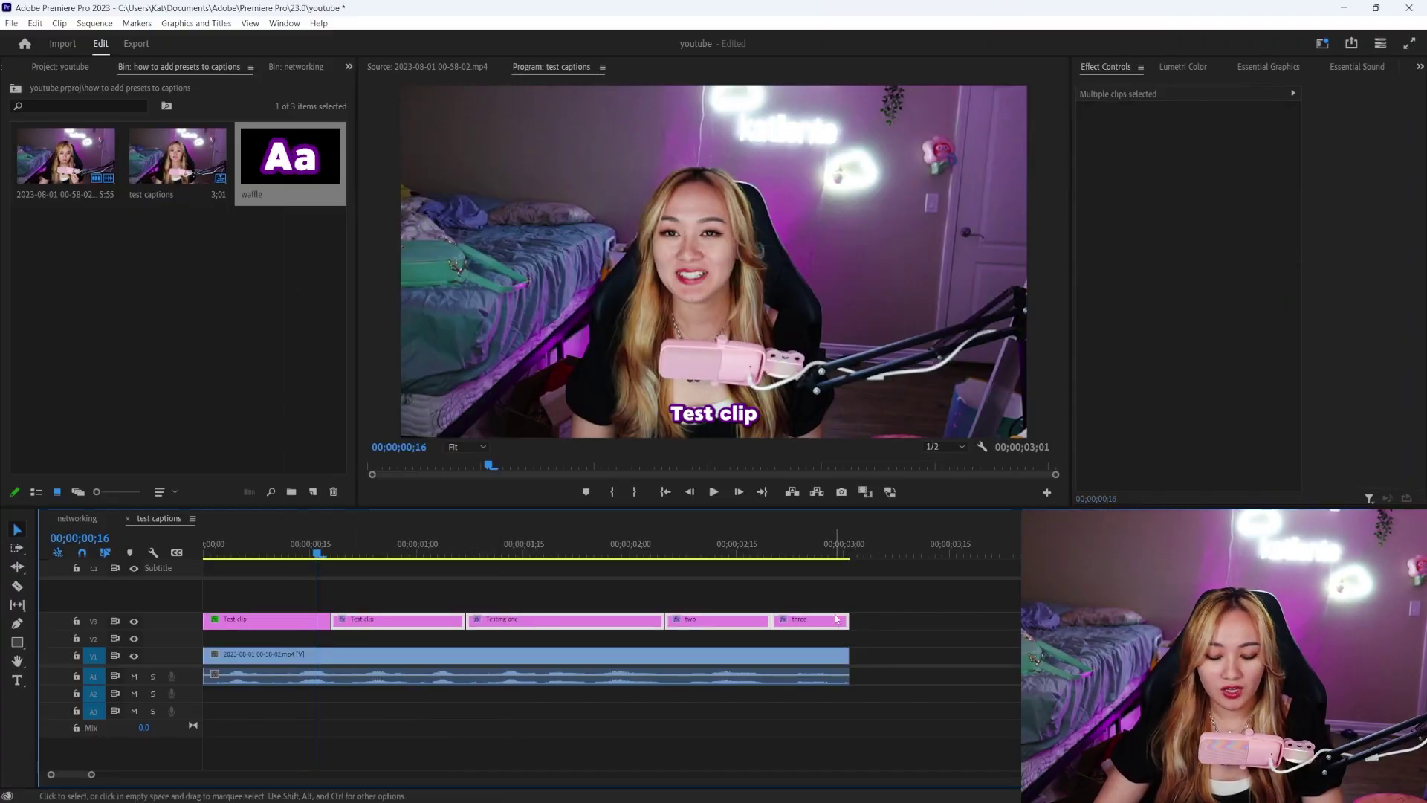
right_click(535, 623)
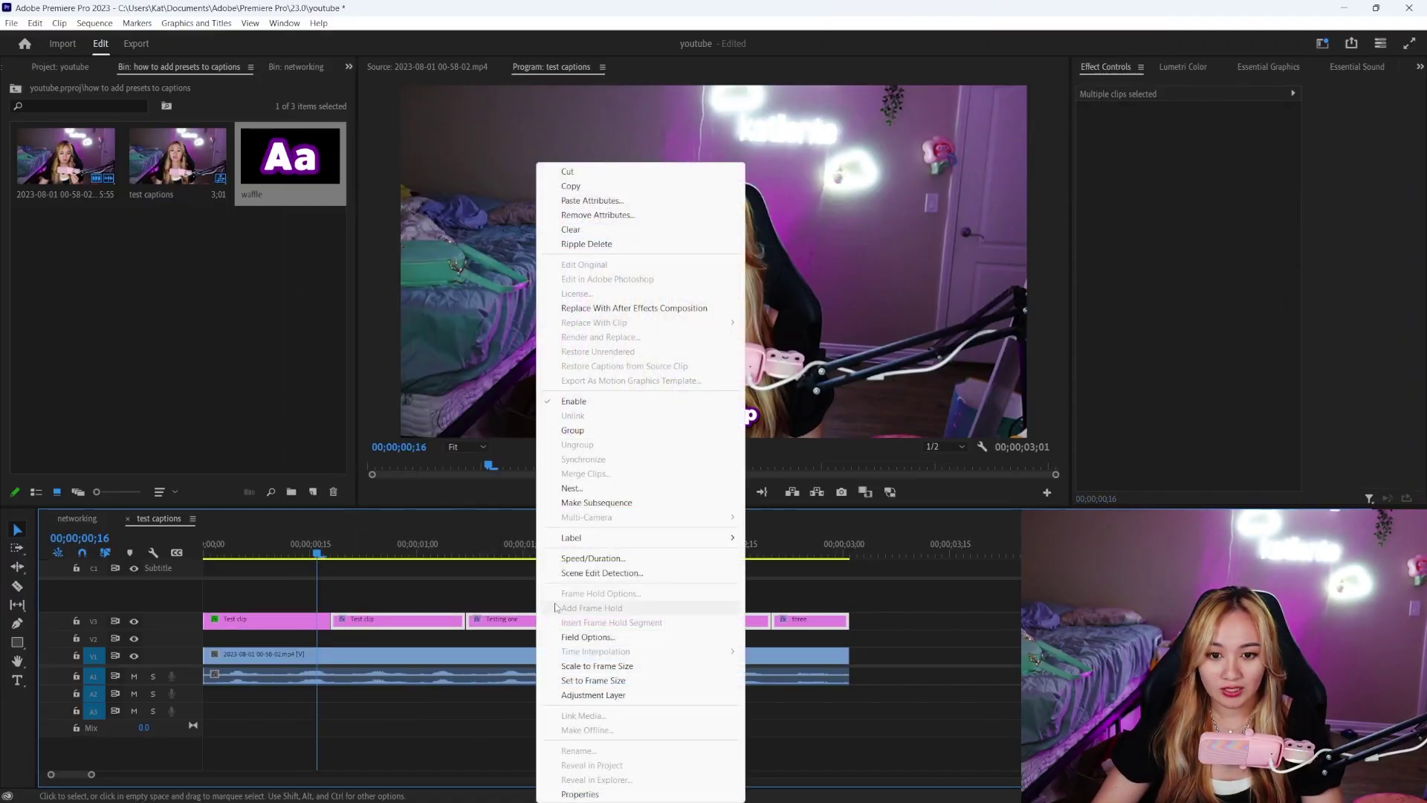
left_click(592, 200)
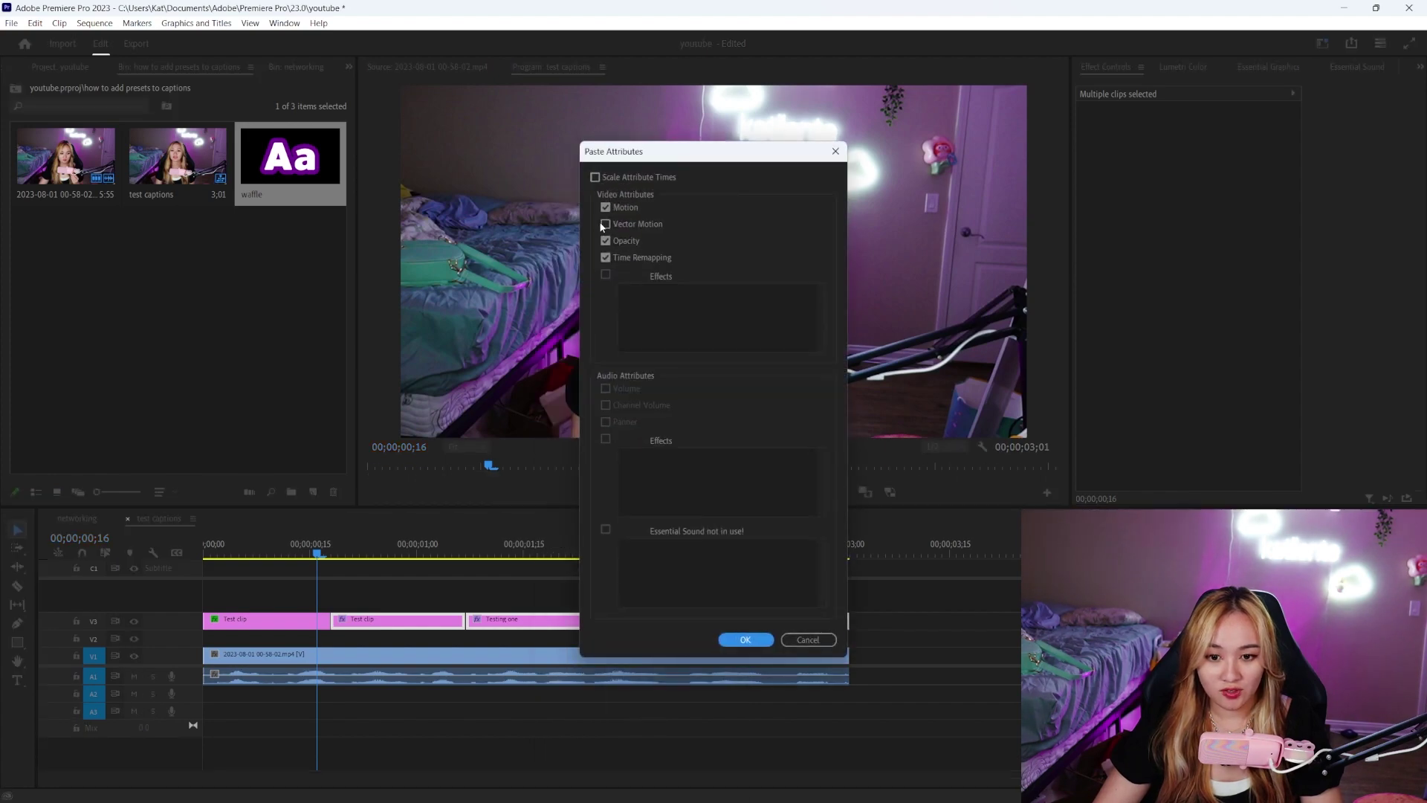